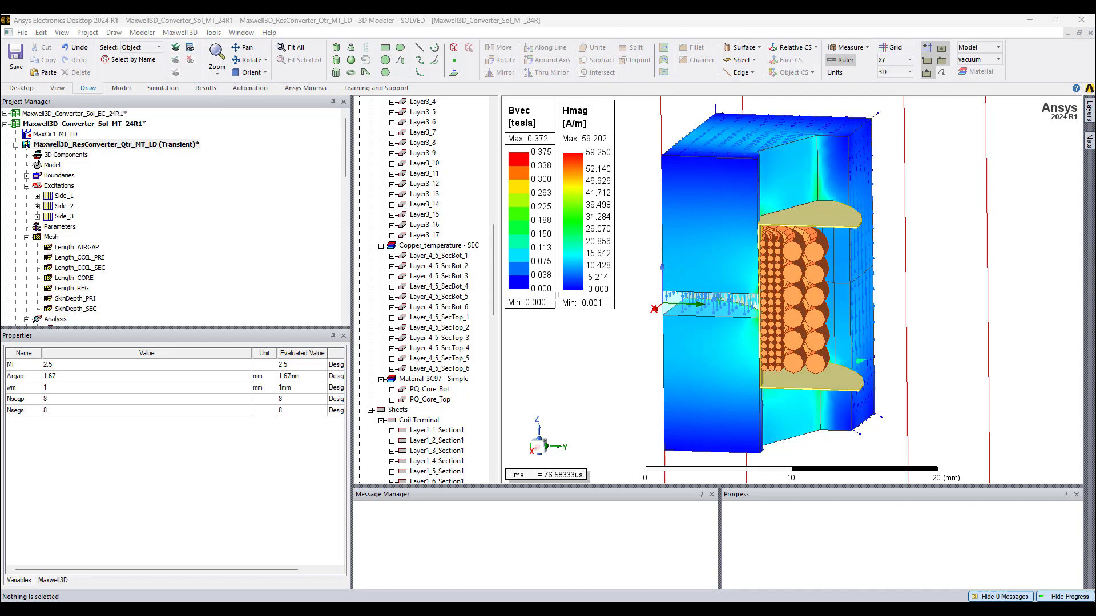
- Select the primary winding layers, Layer1 through Layer3_17, in the model tree
{"action": "scroll", "coordinate": [468, 277], "scroll_direction": "up", "scroll_amount": 14}
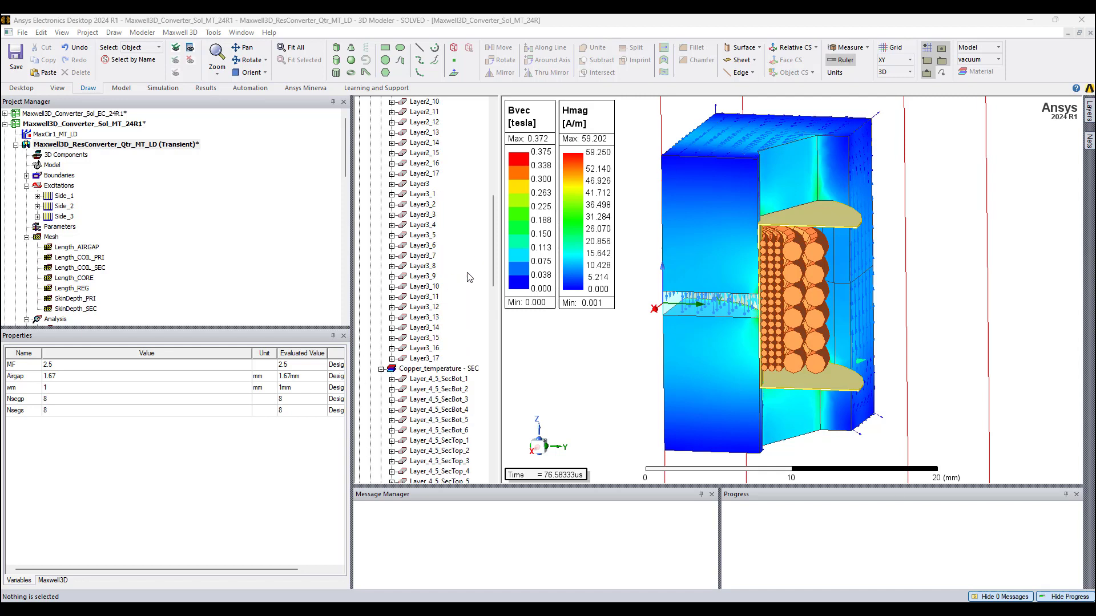
{"action": "scroll", "coordinate": [468, 277], "scroll_direction": "up", "scroll_amount": 2}
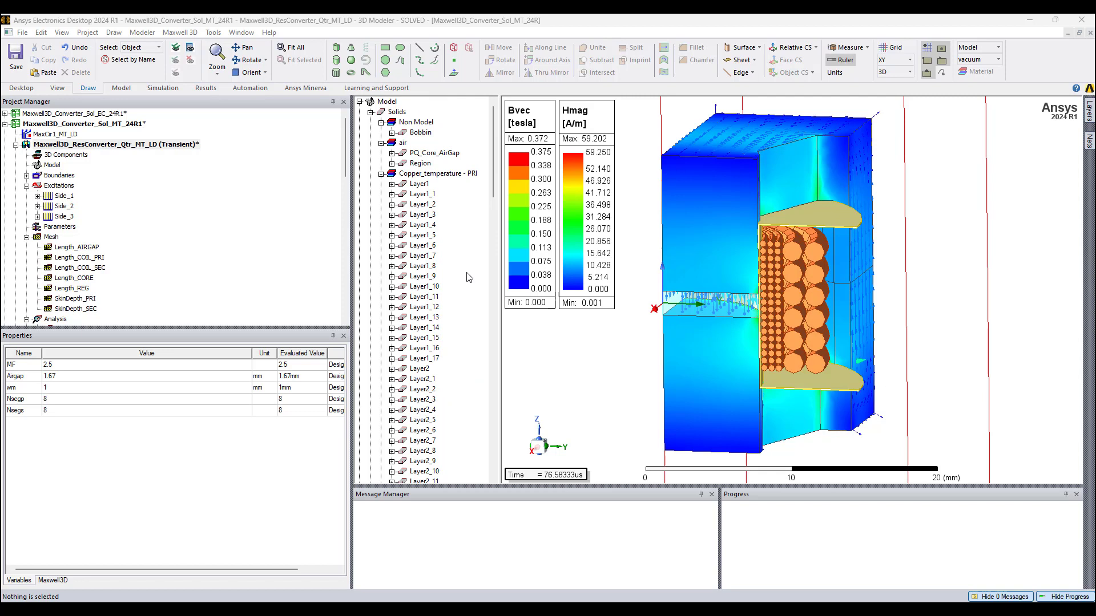
{"action": "left_click", "coordinate": [423, 183]}
{"action": "scroll", "coordinate": [421, 229], "scroll_direction": "down", "scroll_amount": 11}
{"action": "scroll", "coordinate": [420, 231], "scroll_direction": "down", "scroll_amount": 2}
{"action": "left_click", "coordinate": [424, 328], "text": "shift"}
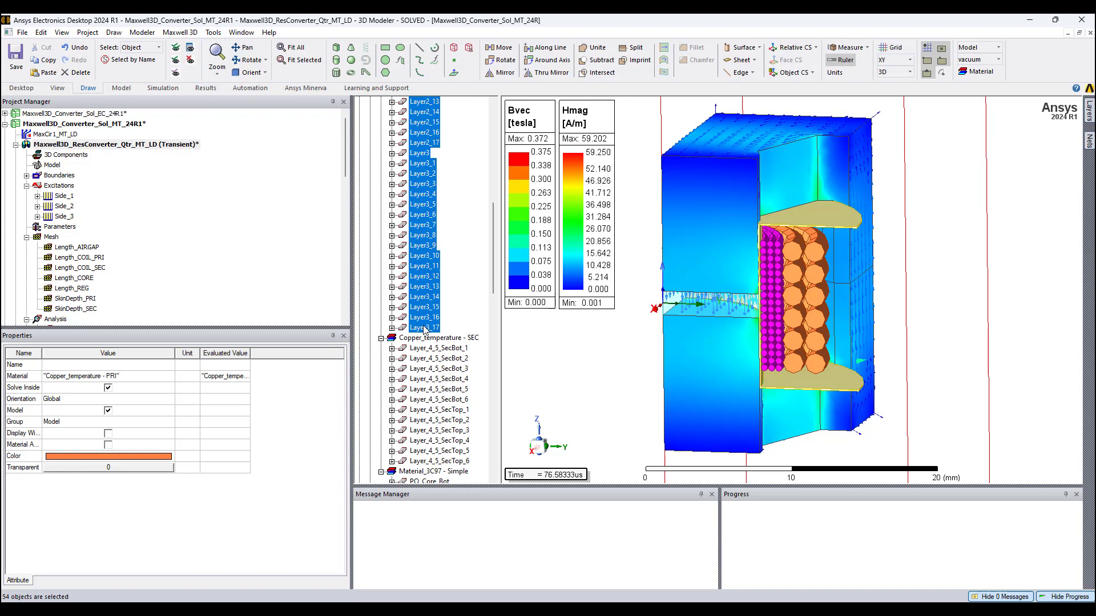
- Select the twelve secondary layers, then isolate the SecTop group and the SecBot group in turn
{"action": "left_click", "coordinate": [451, 348]}
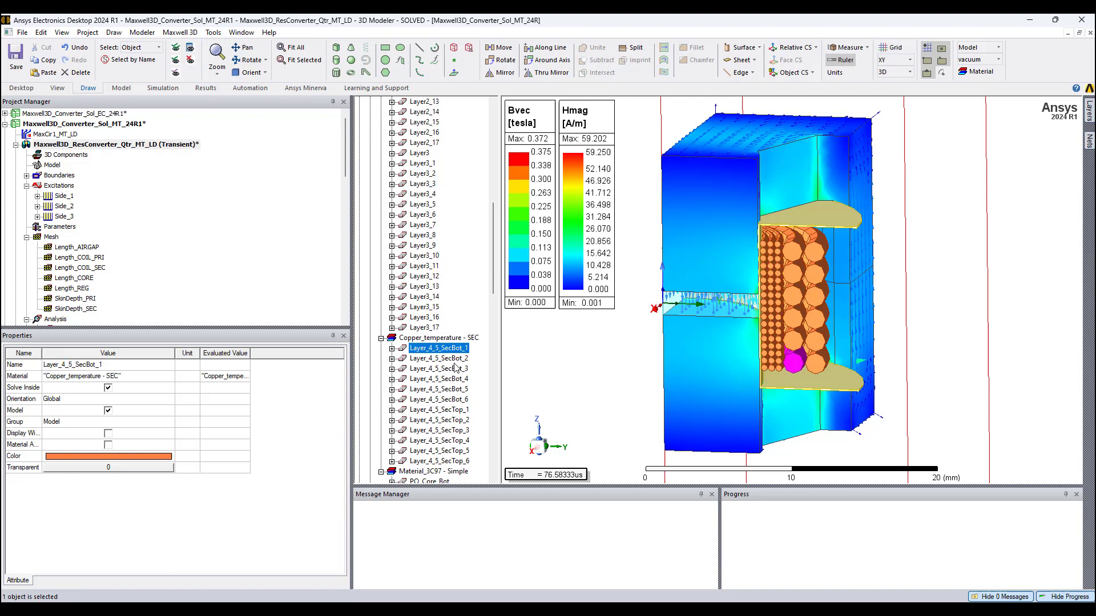
{"action": "left_click", "coordinate": [451, 461], "text": "shift"}
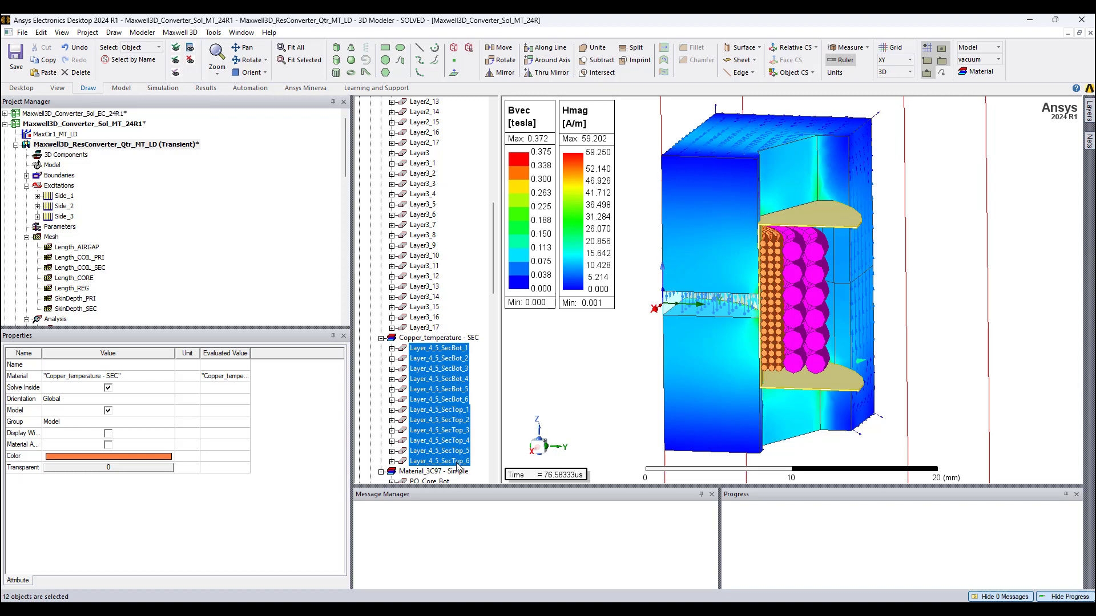
{"action": "left_click", "coordinate": [458, 463]}
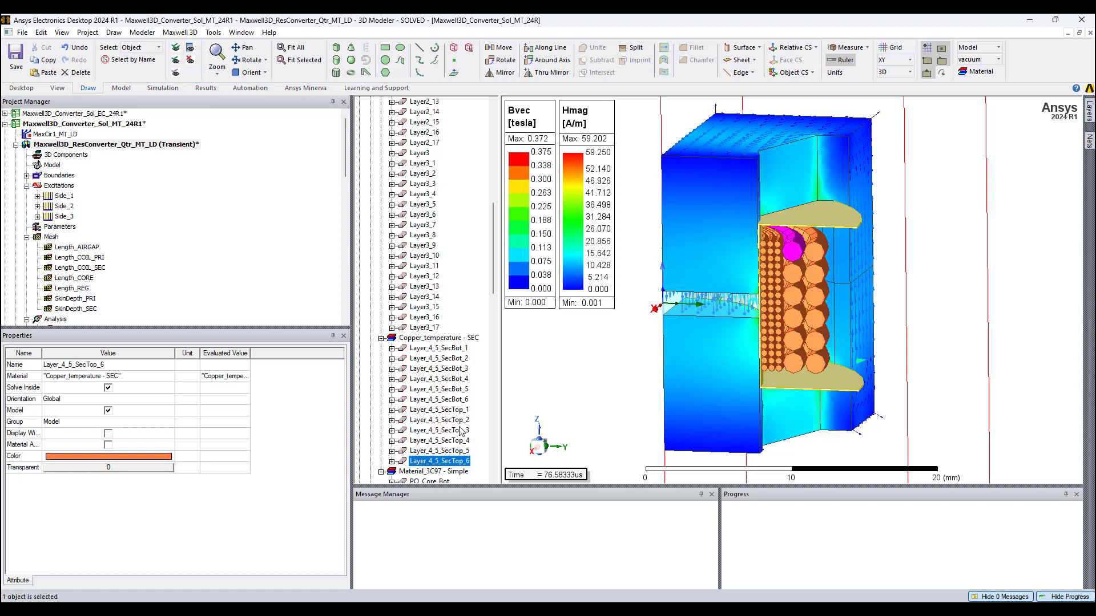
{"action": "left_click", "coordinate": [464, 412], "text": "shift"}
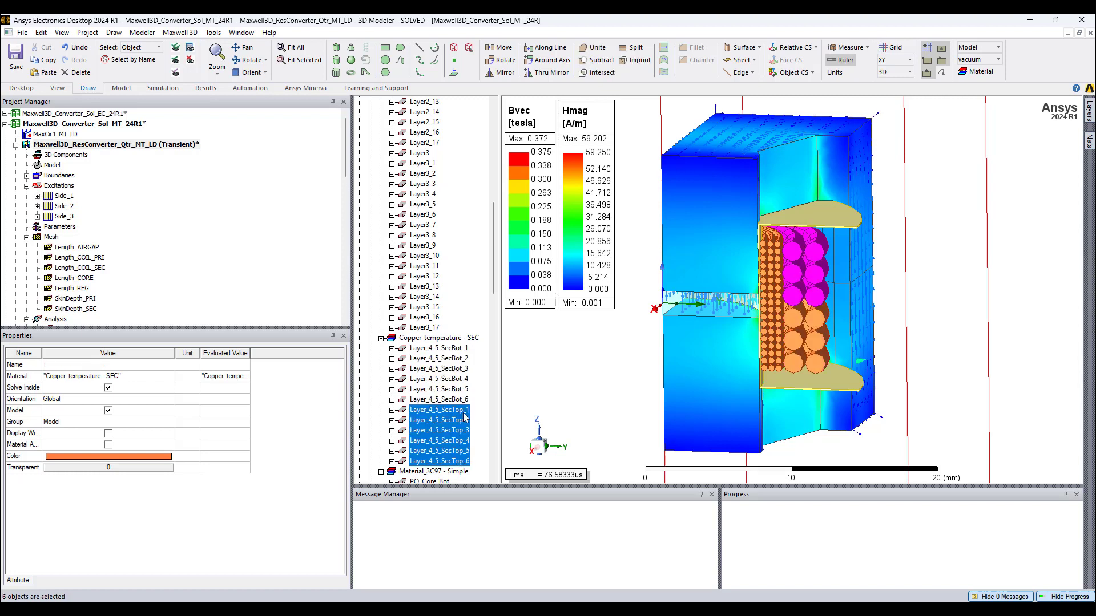
{"action": "left_click", "coordinate": [464, 401]}
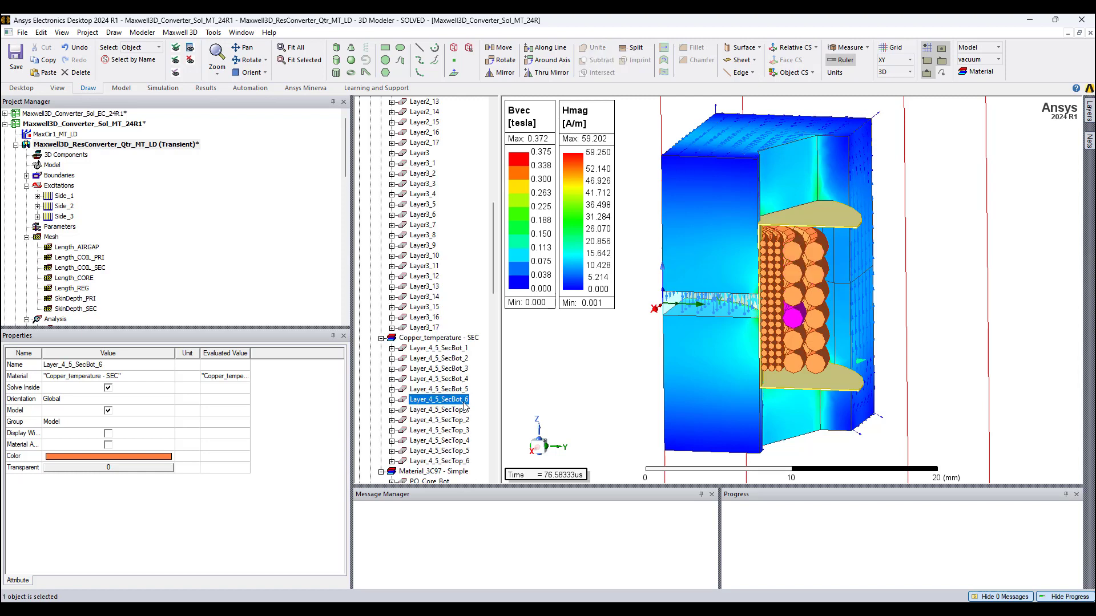
{"action": "left_click", "coordinate": [462, 351], "text": "shift"}
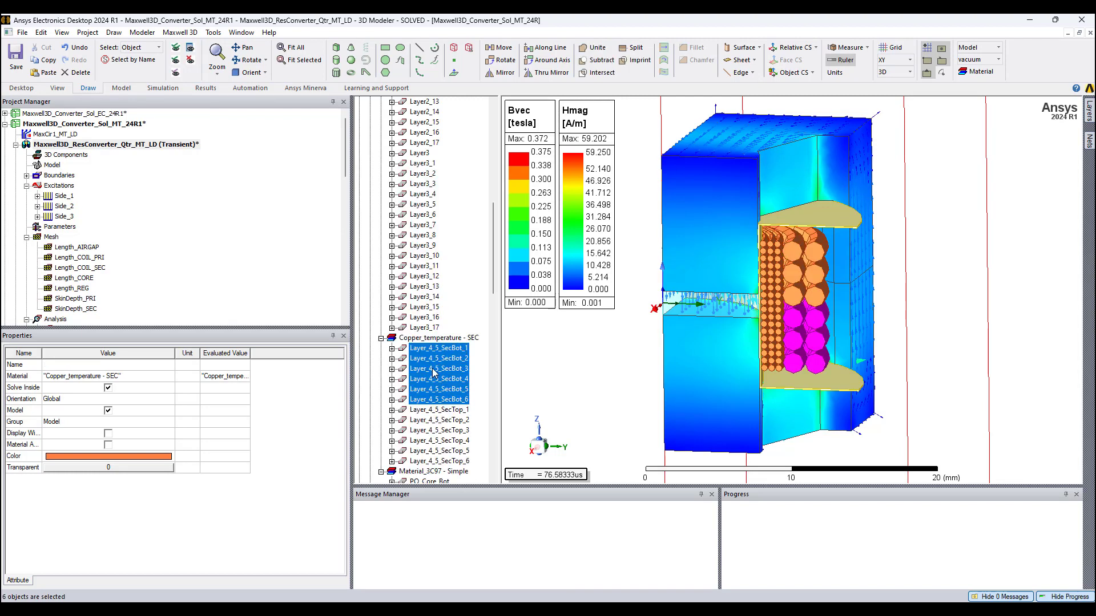
- Open the MaxCir1_MT_LD schematic showing the LSide primary and secondaries, the diodes and the $Rld load
{"action": "double_click", "coordinate": [72, 134]}
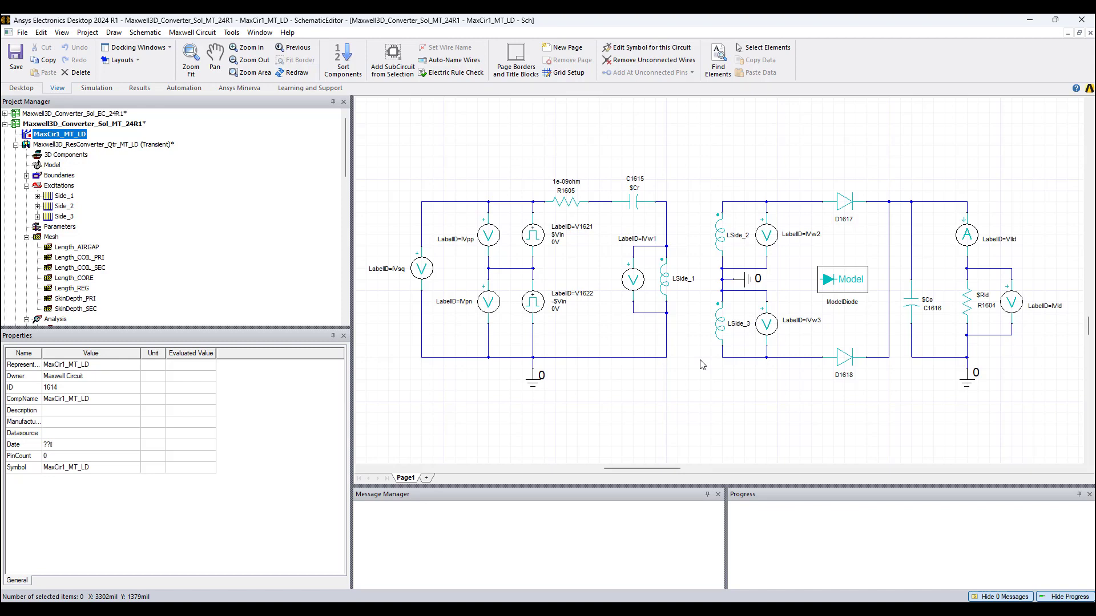
- Return to the Maxwell 3D design and bring up the project variables table
{"action": "double_click", "coordinate": [101, 145]}
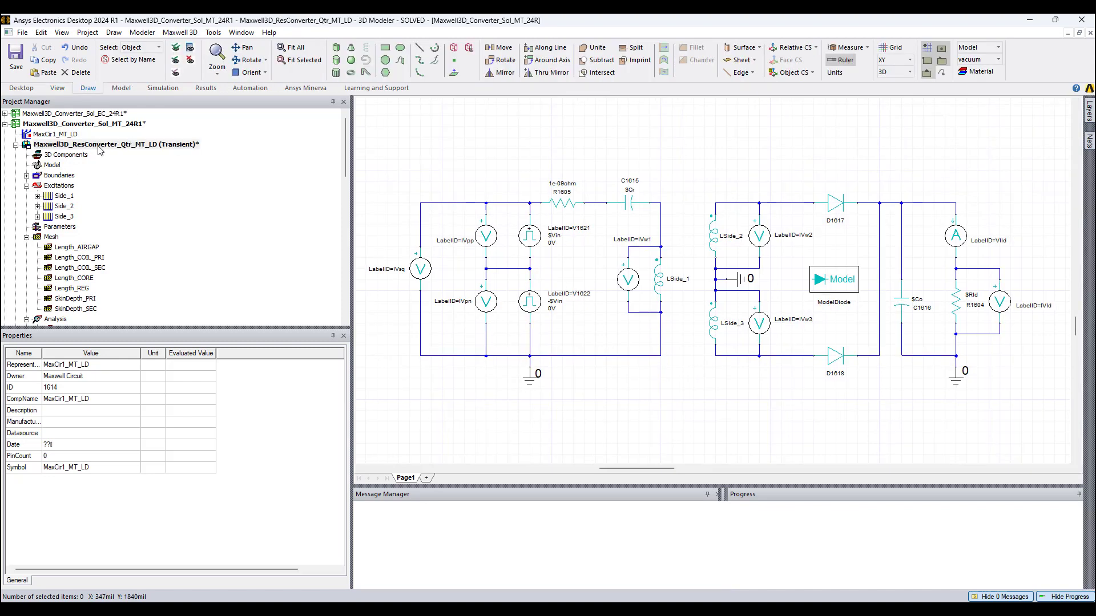
{"action": "key", "text": "F2"}
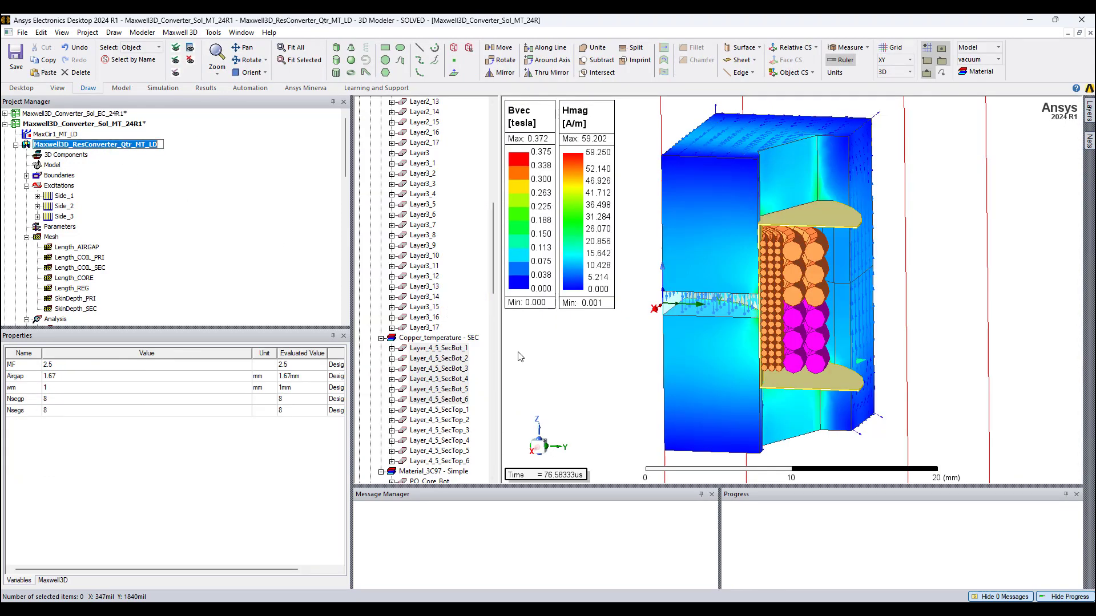
{"action": "left_click", "coordinate": [123, 131]}
{"action": "left_click", "coordinate": [138, 433]}
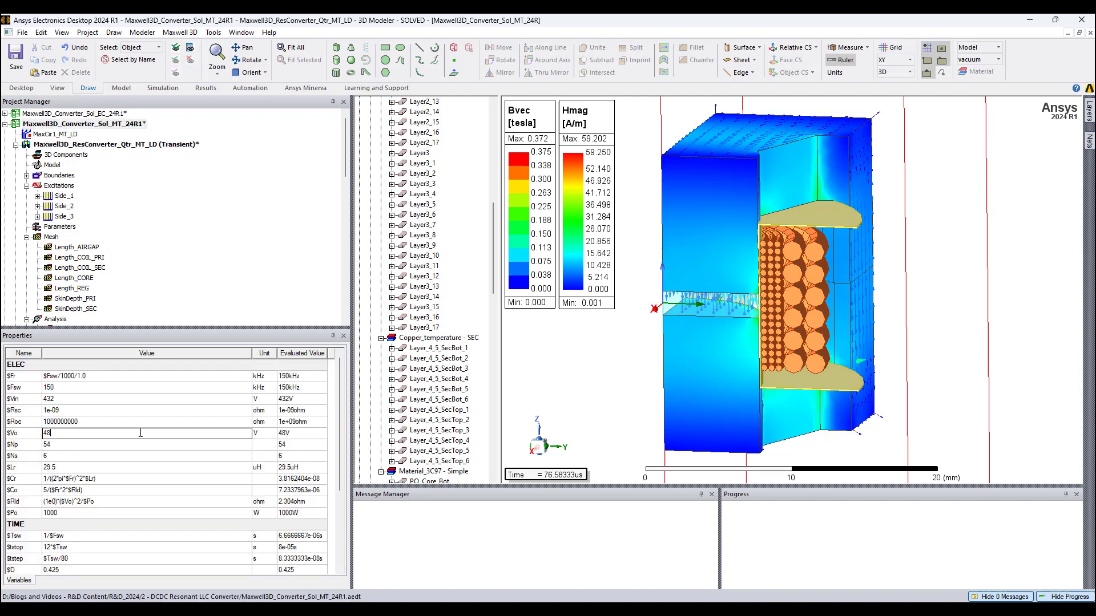
{"action": "left_click", "coordinate": [33, 410]}
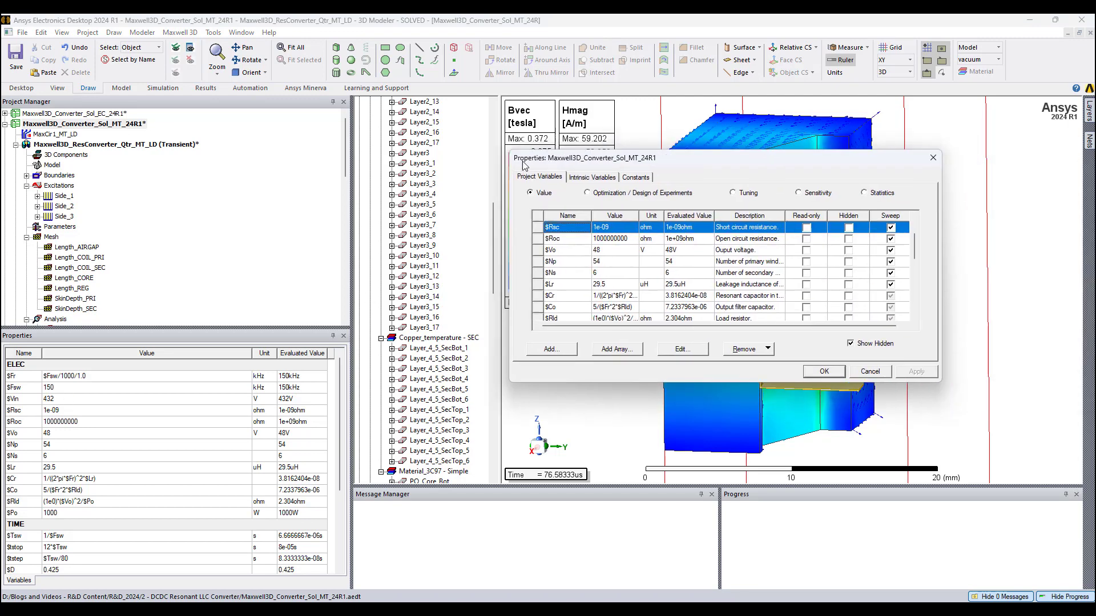
- Enlarge the variables dialog, narrow the Value column and widen the Description column
{"action": "left_click_drag", "start_coordinate": [629, 387], "coordinate": [629, 598]}
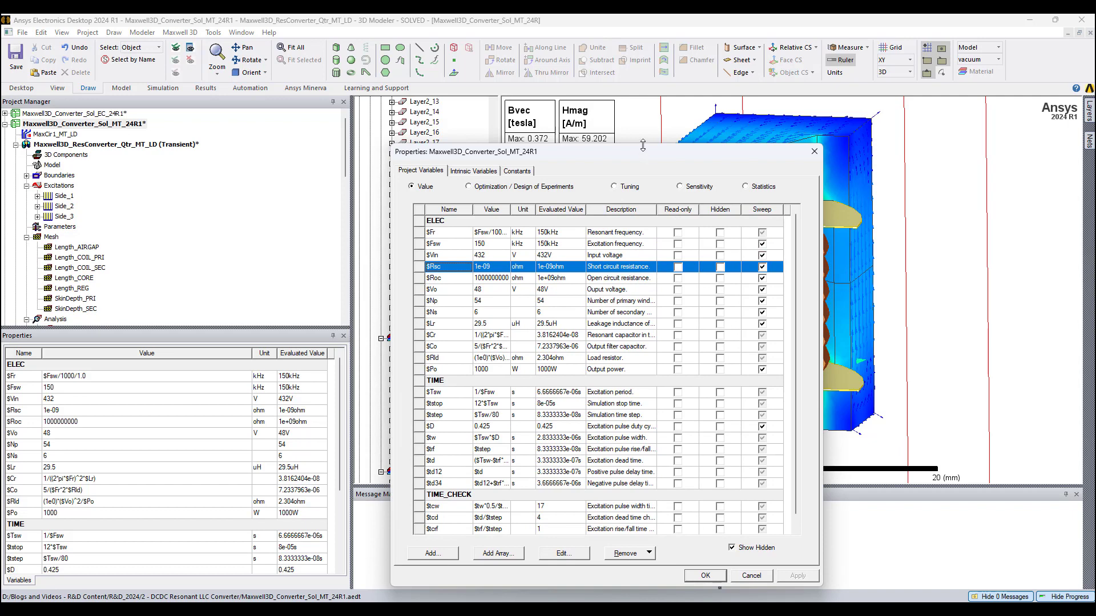
{"action": "left_click_drag", "start_coordinate": [641, 146], "coordinate": [637, 53]}
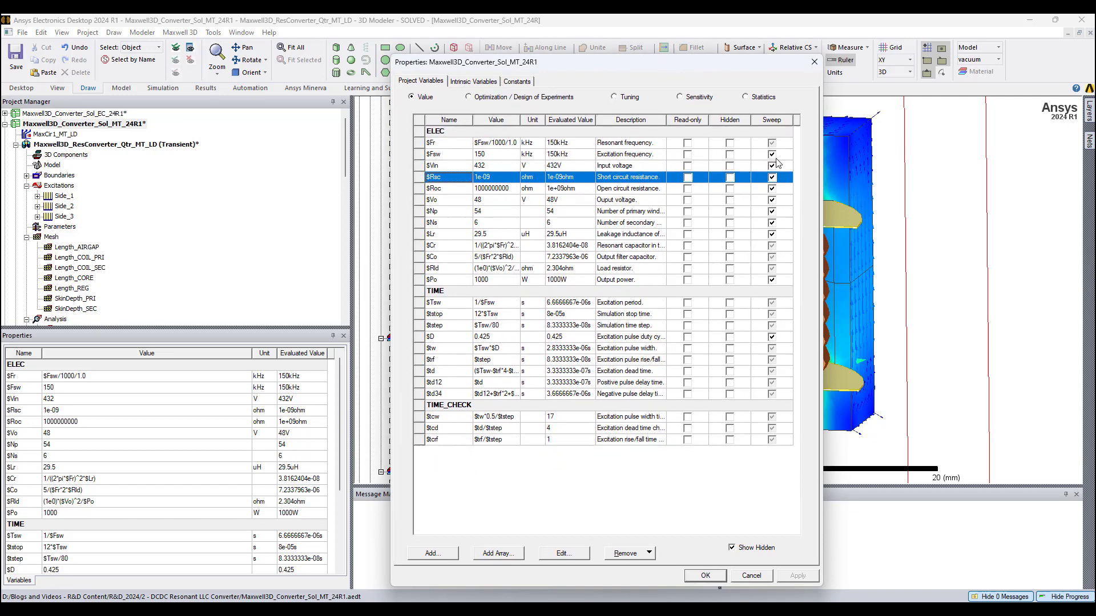
{"action": "left_click_drag", "start_coordinate": [824, 170], "coordinate": [951, 171]}
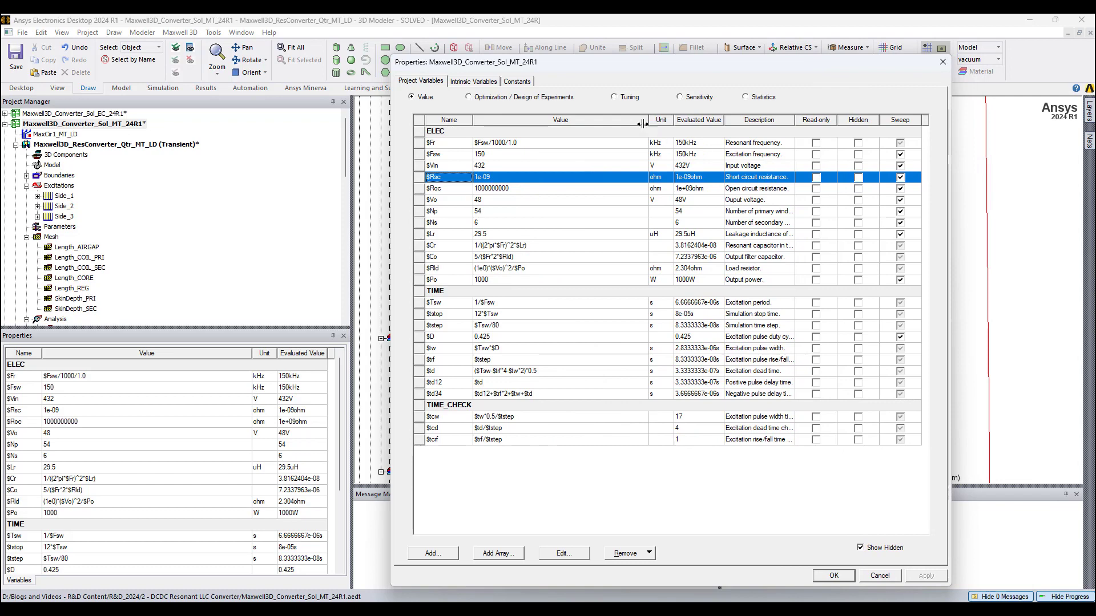
{"action": "left_click_drag", "start_coordinate": [649, 120], "coordinate": [560, 119]}
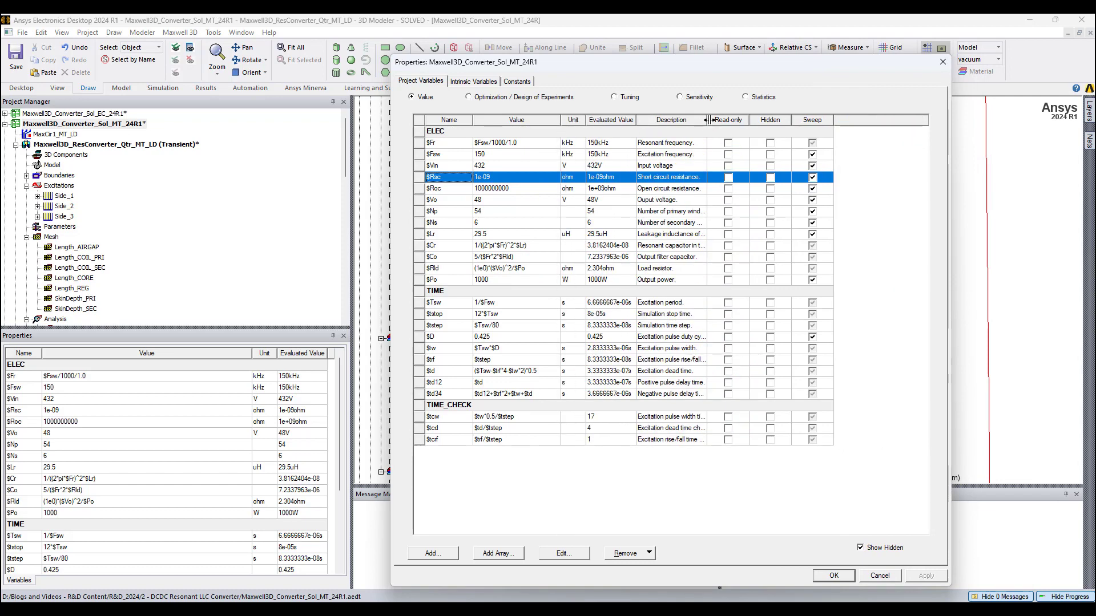
{"action": "left_click_drag", "start_coordinate": [707, 120], "coordinate": [822, 120]}
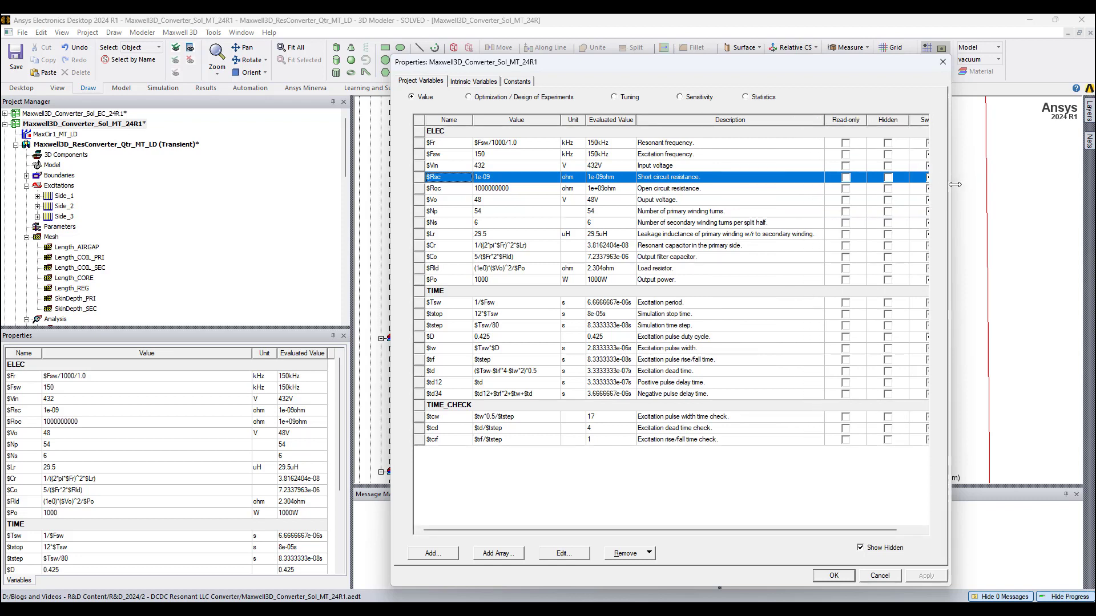
- Widen the Description column further so the TIME variable descriptions read in full
{"action": "mouse_move", "coordinate": [963, 185]}
{"action": "left_mouse_down"}
{"action": "mouse_move", "coordinate": [1005, 185]}
{"action": "mouse_move", "coordinate": [980, 186]}
{"action": "left_mouse_up"}
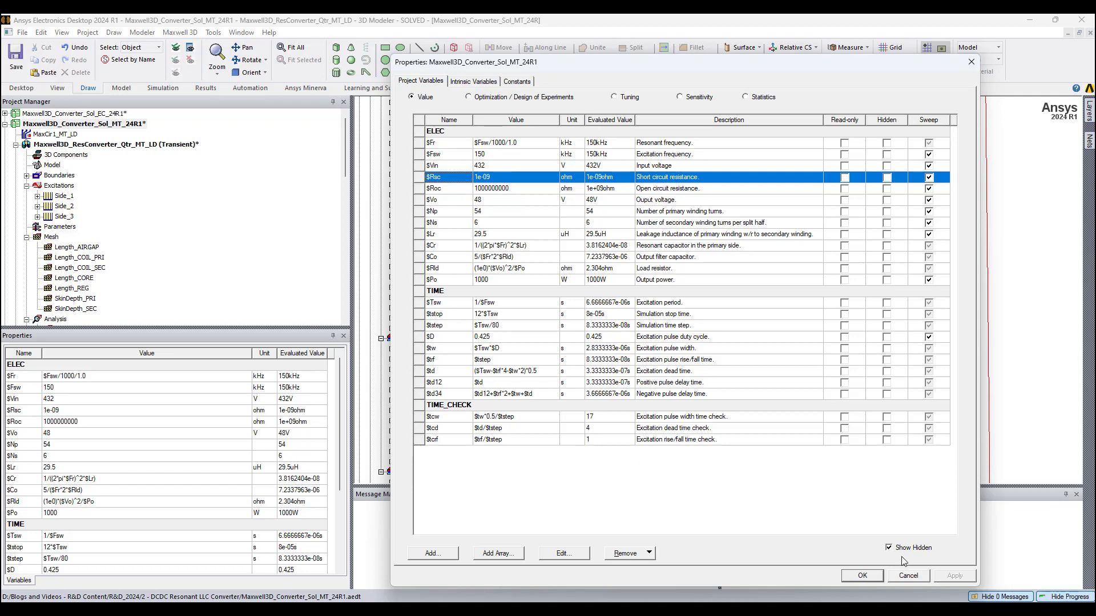
- Cancel the variables dialog and open Winding Plot 4 with the Side_1–Side_3 currents
{"action": "left_click", "coordinate": [923, 578]}
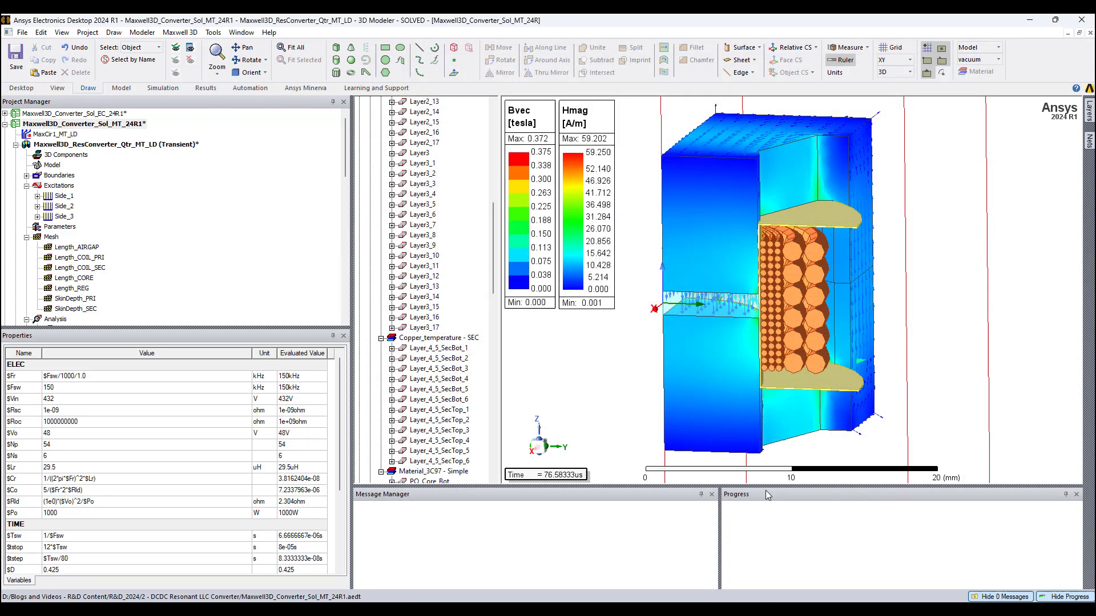
{"action": "scroll", "coordinate": [171, 291], "scroll_direction": "down", "scroll_amount": 6}
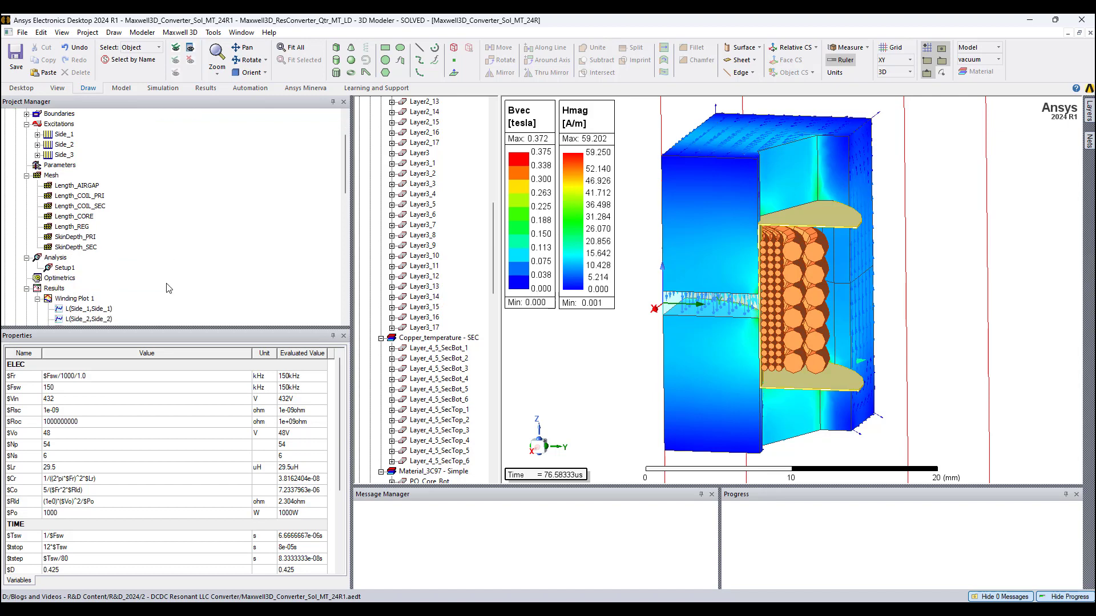
{"action": "scroll", "coordinate": [162, 286], "scroll_direction": "down", "scroll_amount": 2}
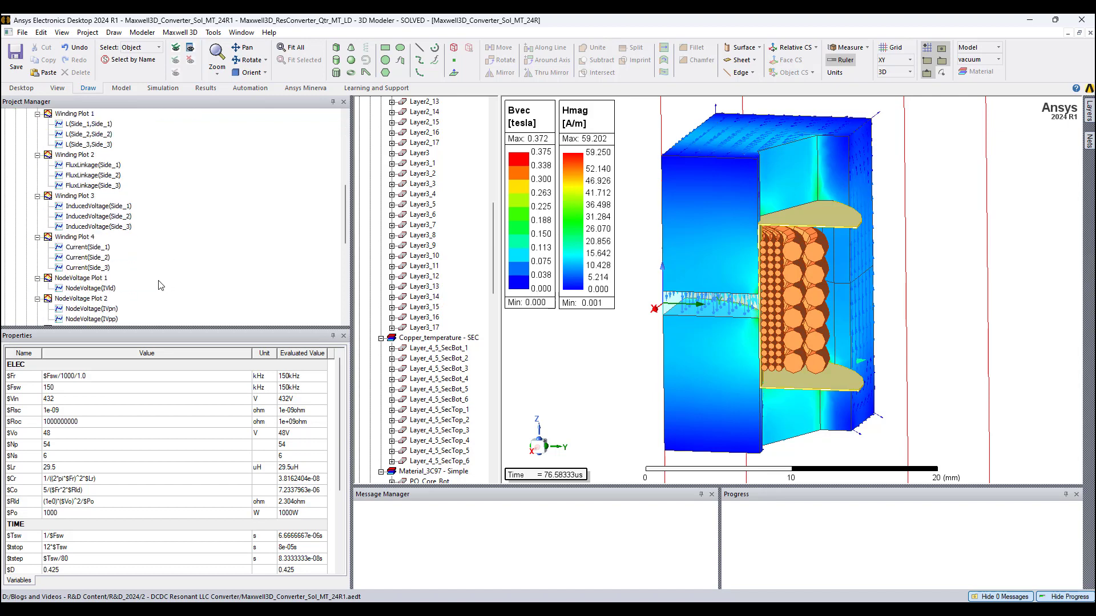
{"action": "double_click", "coordinate": [79, 237]}
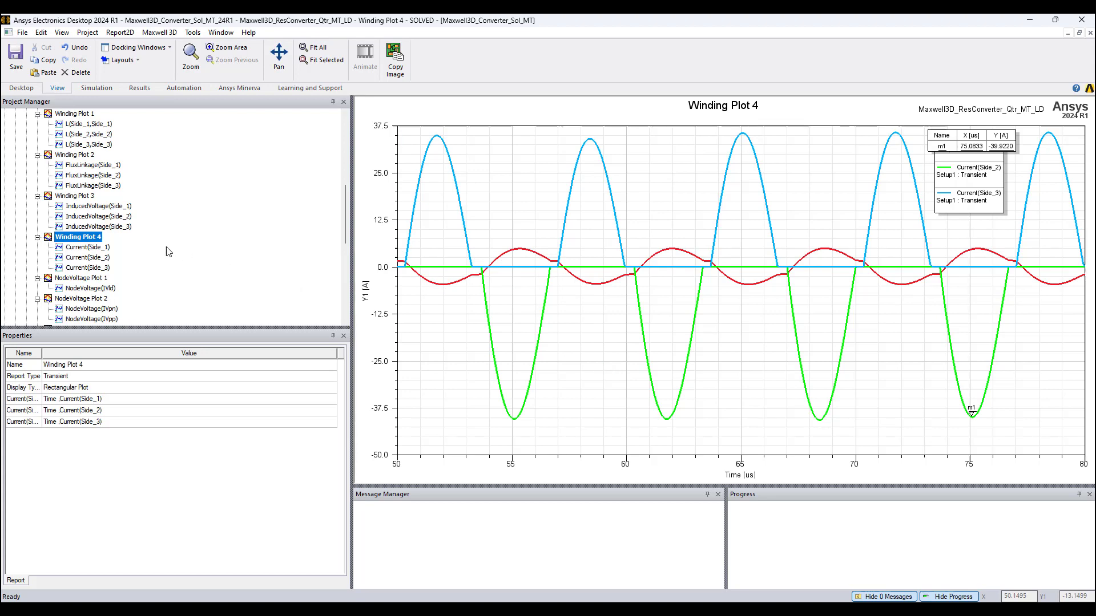
{"action": "scroll", "coordinate": [163, 251], "scroll_direction": "down", "scroll_amount": 3}
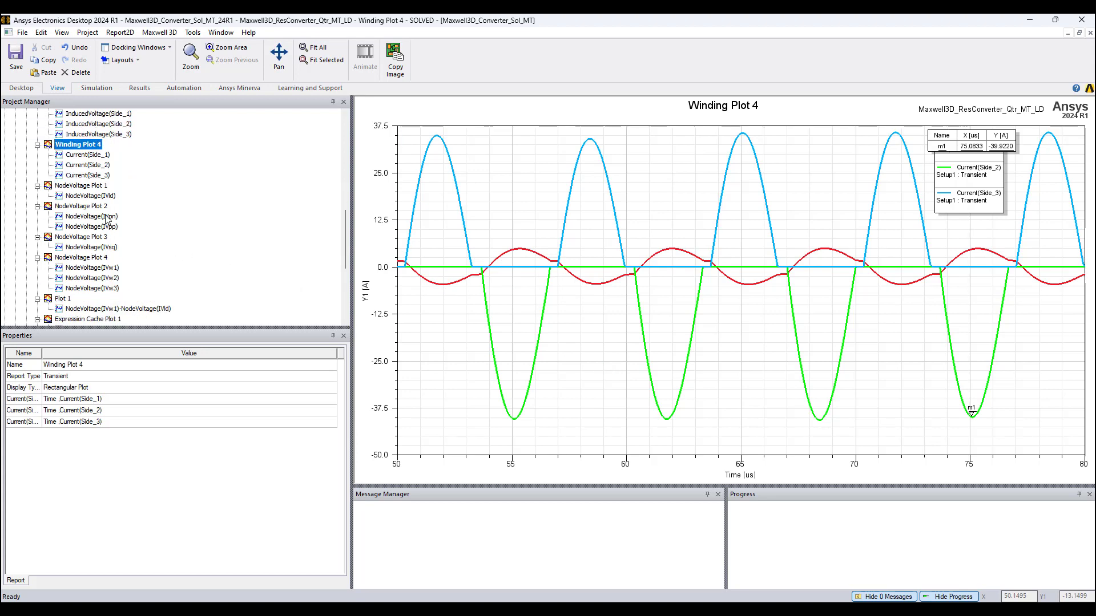
- Open NodeVoltage Plots 2 and 3, nudging Plot 3's delta-marker table slightly lower
{"action": "double_click", "coordinate": [92, 206]}
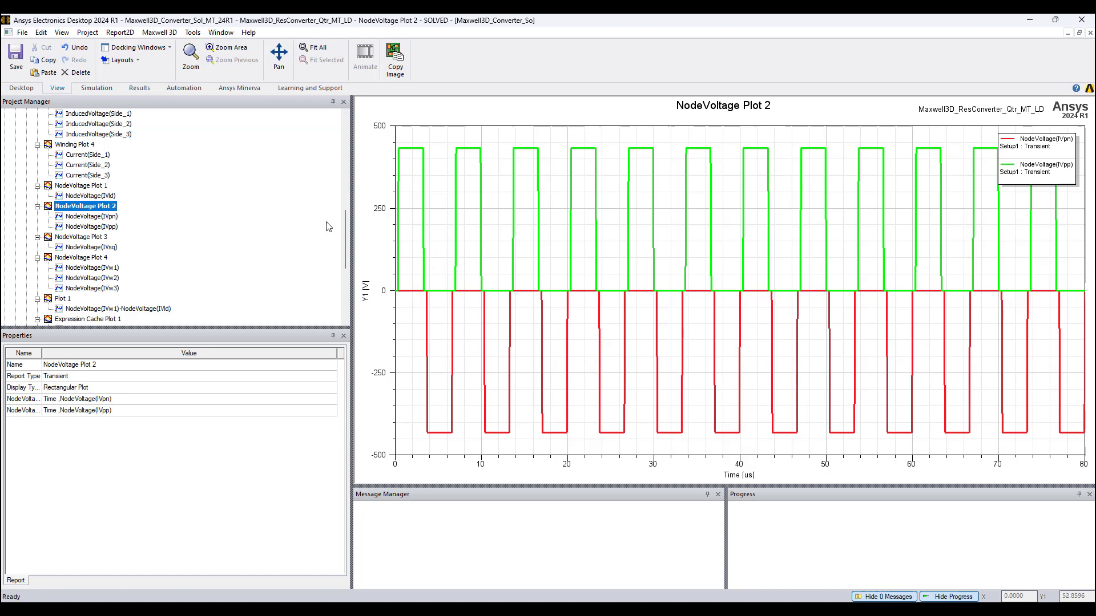
{"action": "double_click", "coordinate": [92, 237]}
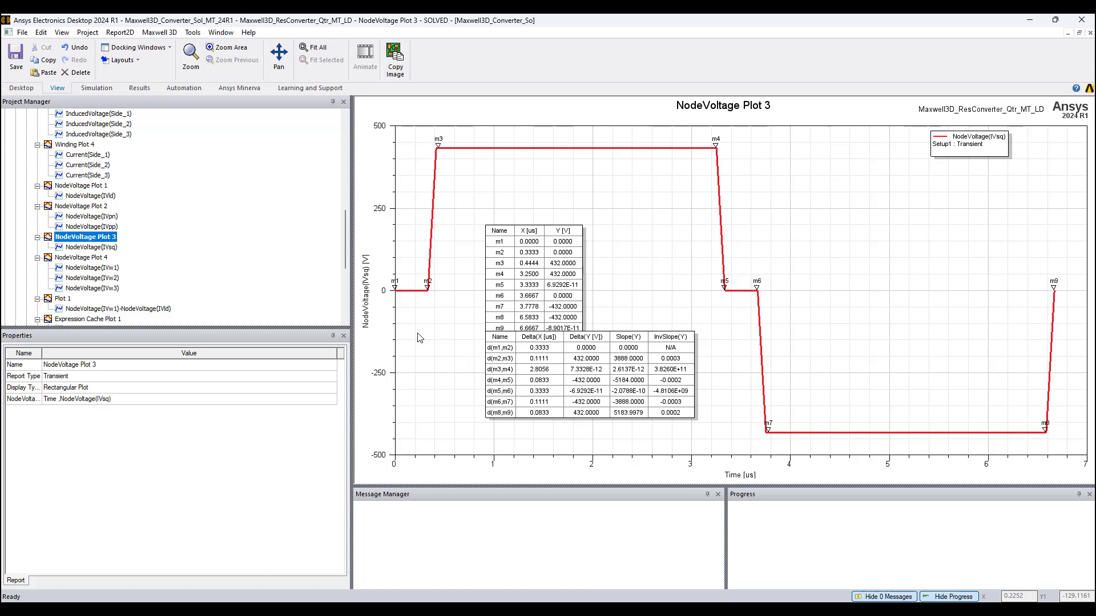
{"action": "left_click_drag", "start_coordinate": [520, 394], "coordinate": [521, 401]}
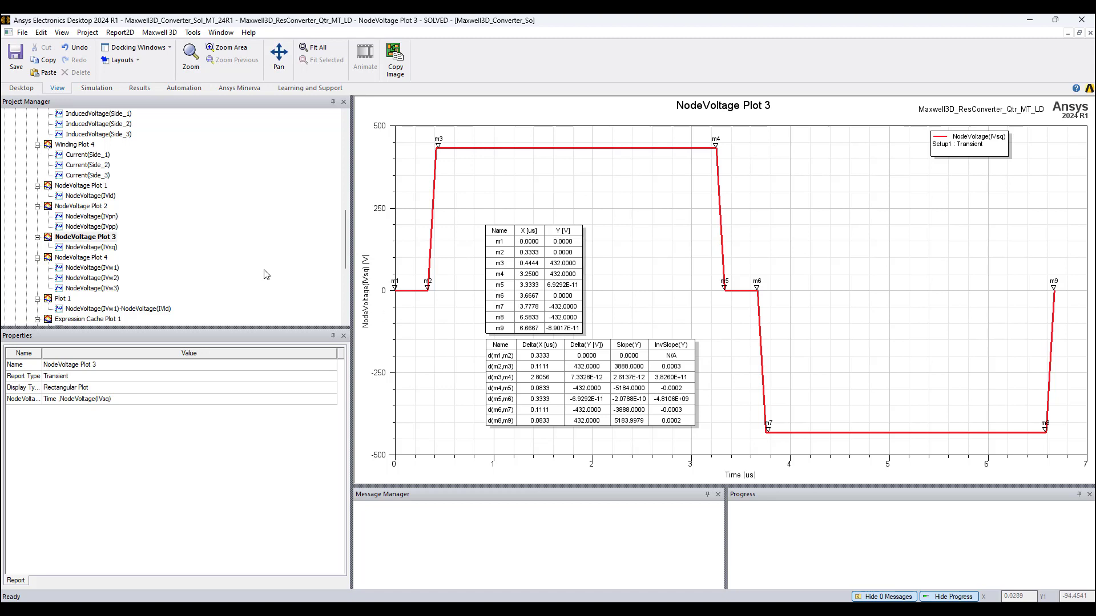
{"action": "scroll", "coordinate": [200, 269], "scroll_direction": "down", "scroll_amount": 2}
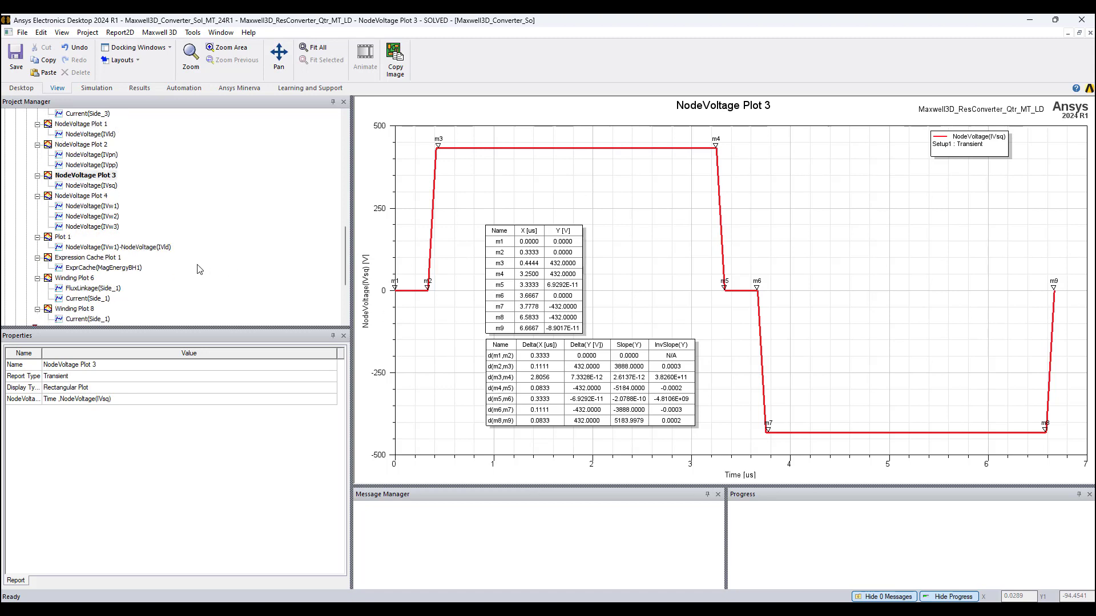
{"action": "scroll", "coordinate": [199, 269], "scroll_direction": "up", "scroll_amount": 12}
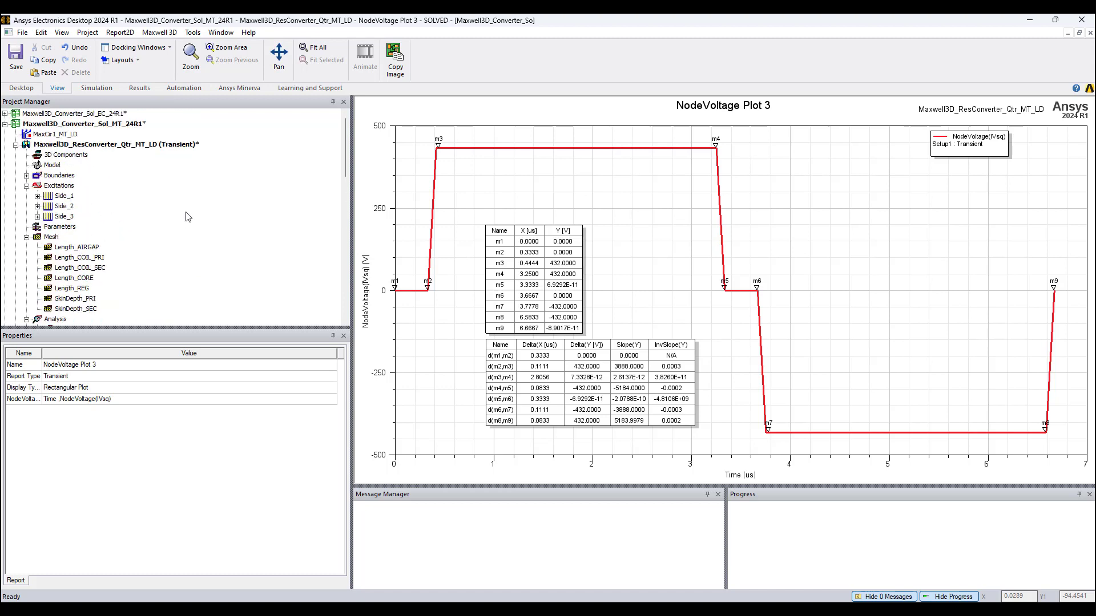
- Return to the 3D model with its field overlays, then switch to the 3C97 datasheet PDF
{"action": "double_click", "coordinate": [179, 145]}
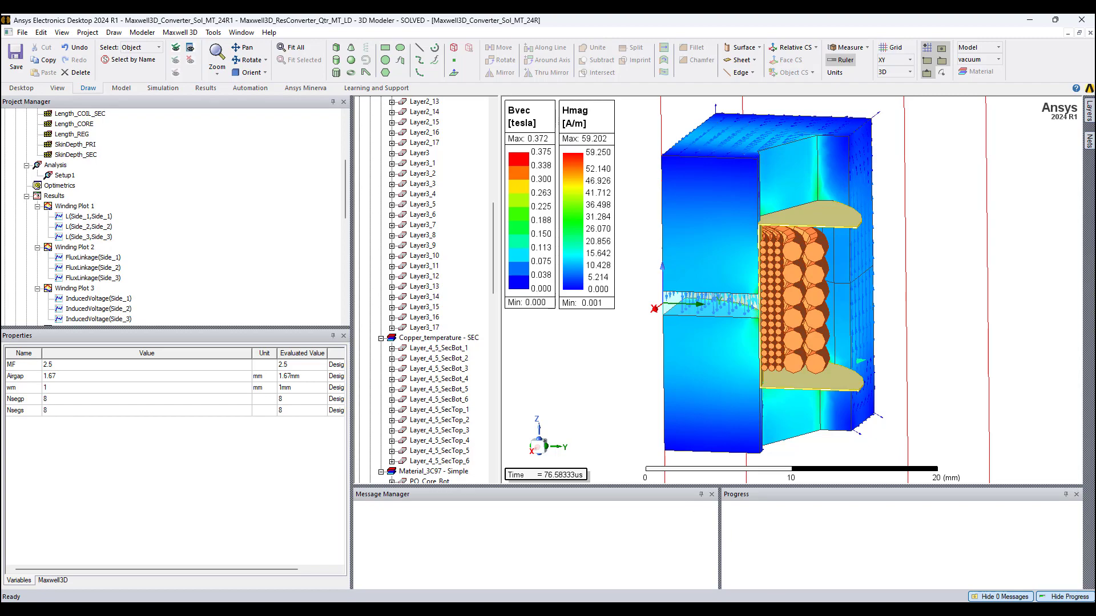
{"action": "key", "text": "alt+Tab"}
- Scroll datasheet page 2 down to the Fig.3 Typical BH loop
{"action": "scroll", "coordinate": [610, 384], "scroll_direction": "up", "scroll_amount": 10}
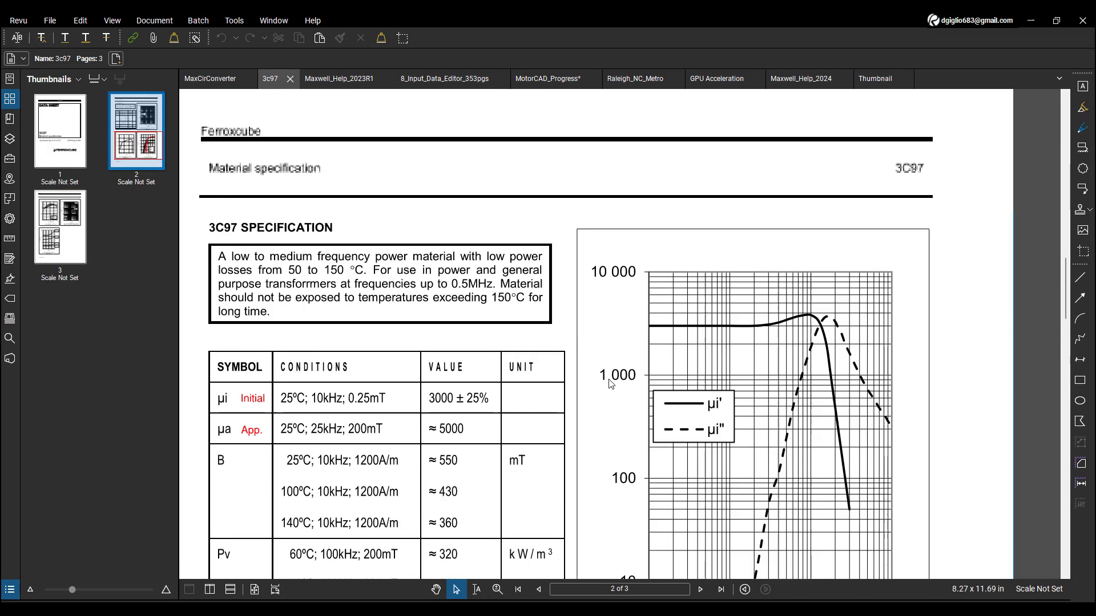
{"action": "scroll", "coordinate": [611, 384], "scroll_direction": "up", "scroll_amount": 8}
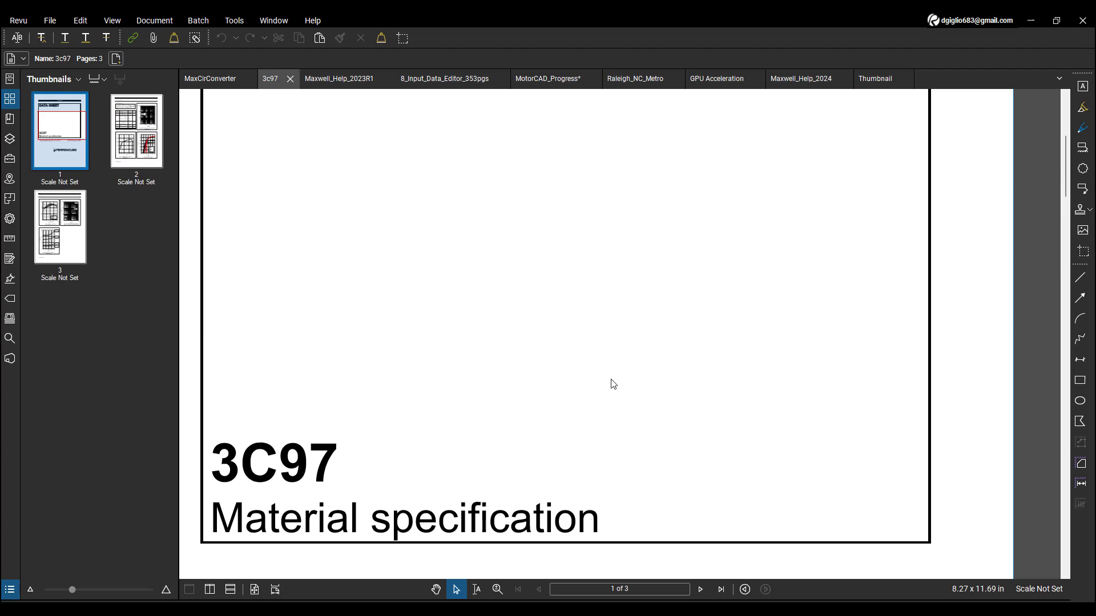
{"action": "scroll", "coordinate": [612, 384], "scroll_direction": "down", "scroll_amount": 15}
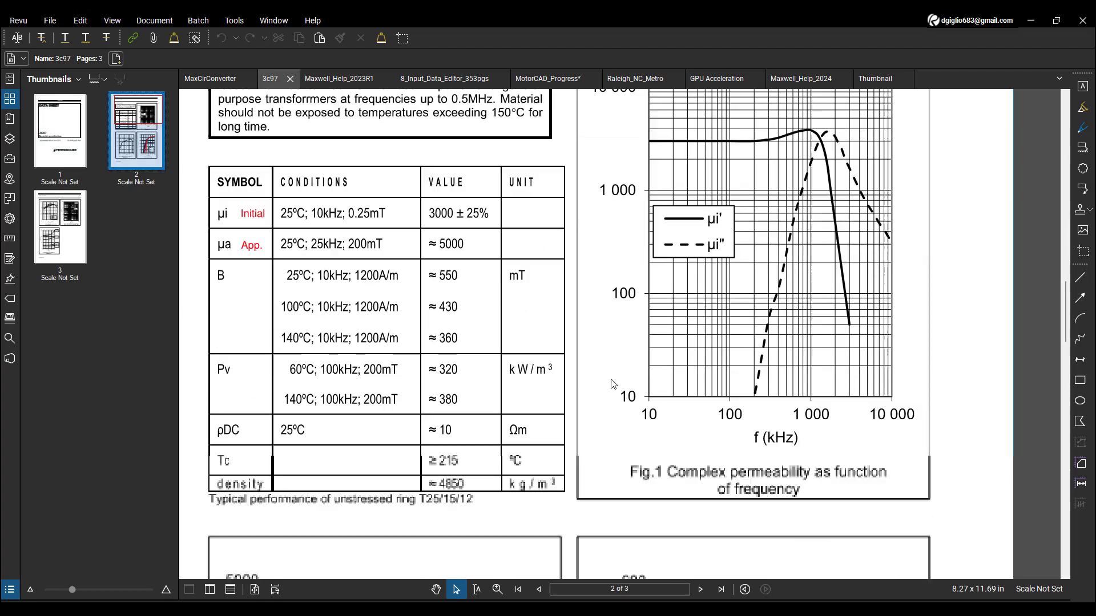
{"action": "scroll", "coordinate": [612, 400], "scroll_direction": "up", "scroll_amount": 1}
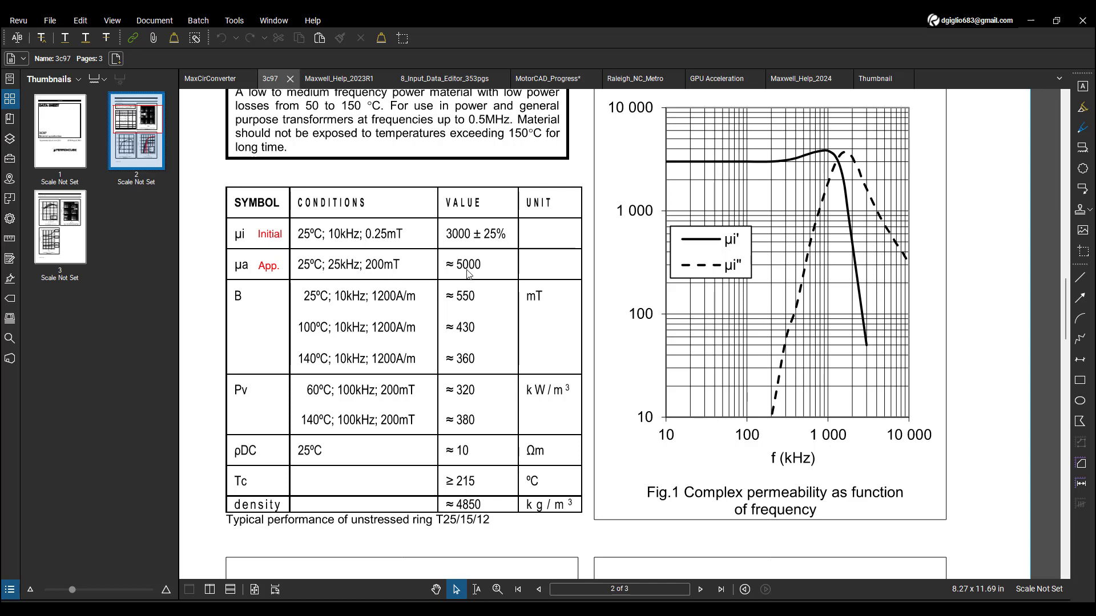
{"action": "scroll", "coordinate": [467, 274], "scroll_direction": "down", "scroll_amount": 8}
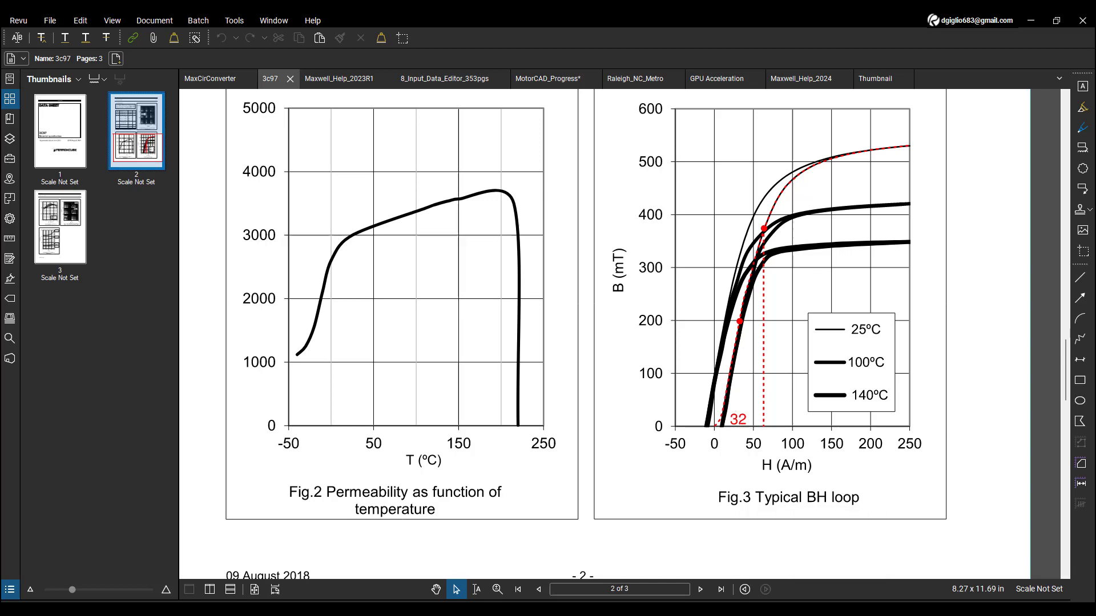
{"action": "key", "text": "alt+Tab"}
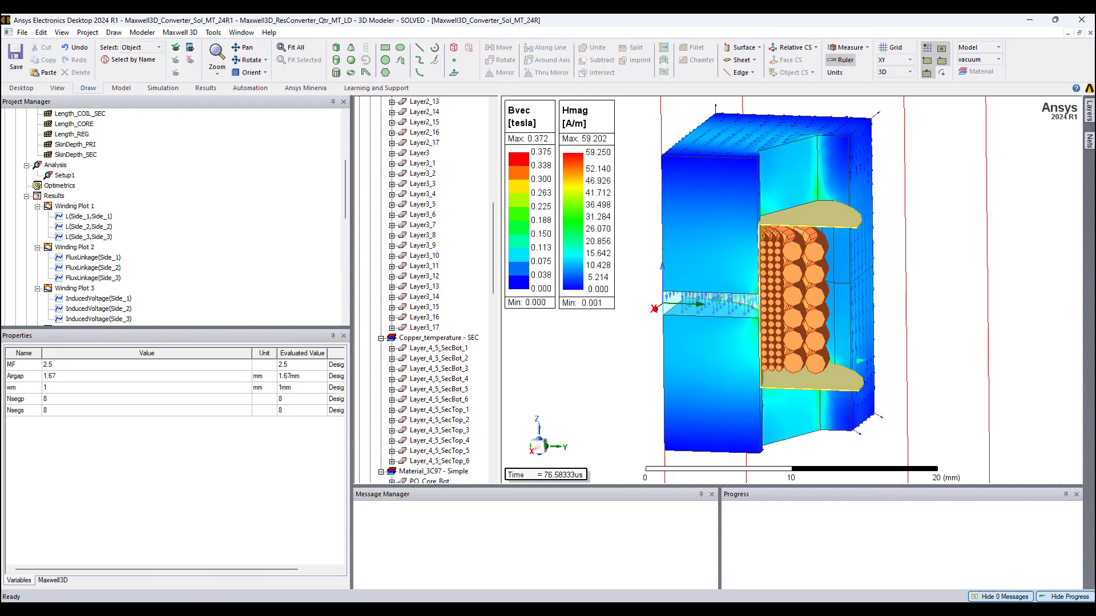
{"action": "key", "text": "alt+Tab"}
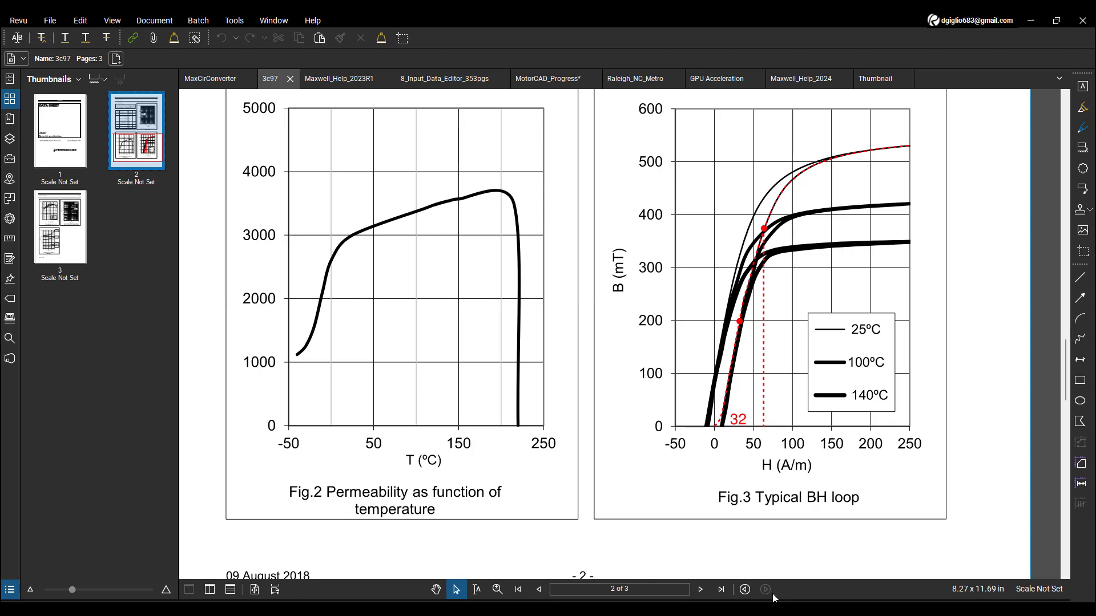
{"action": "key", "text": "alt+Tab"}
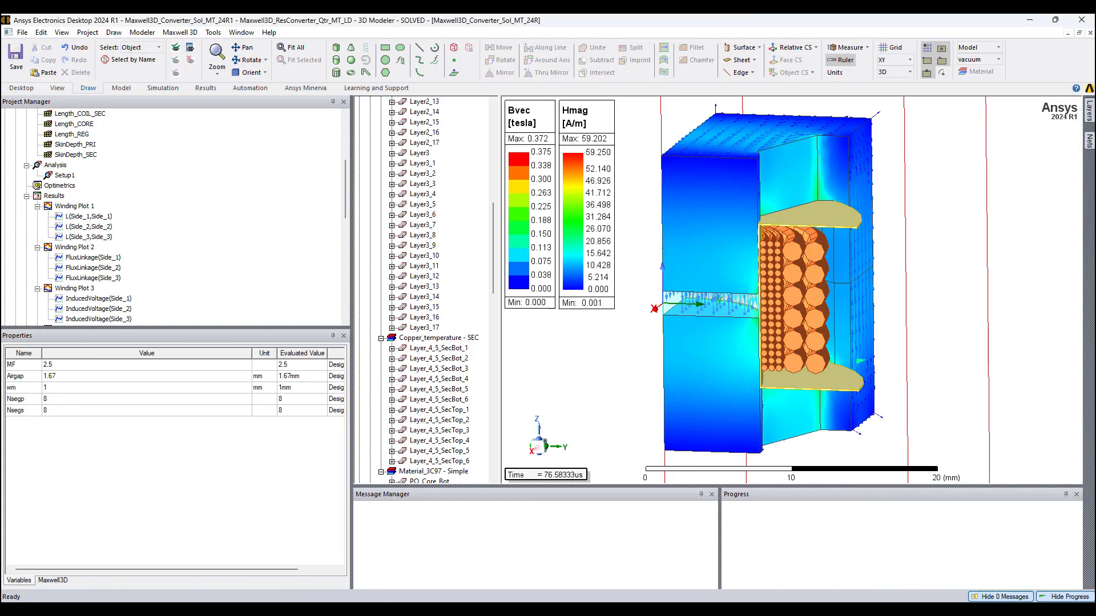
{"action": "key", "text": "alt+Tab"}
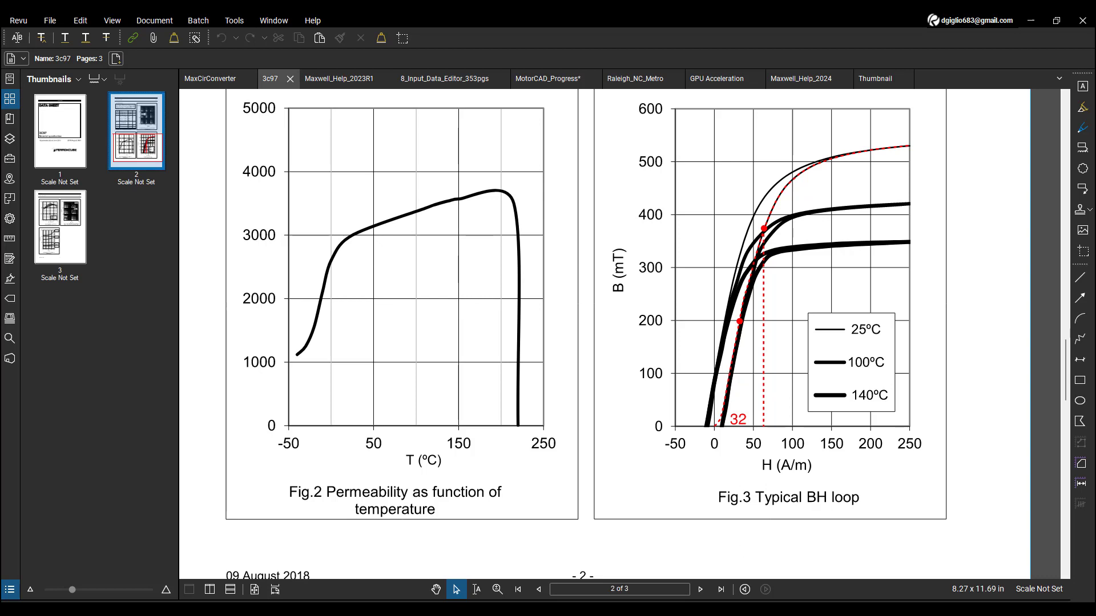
{"action": "mouse_move", "coordinate": [764, 614]}
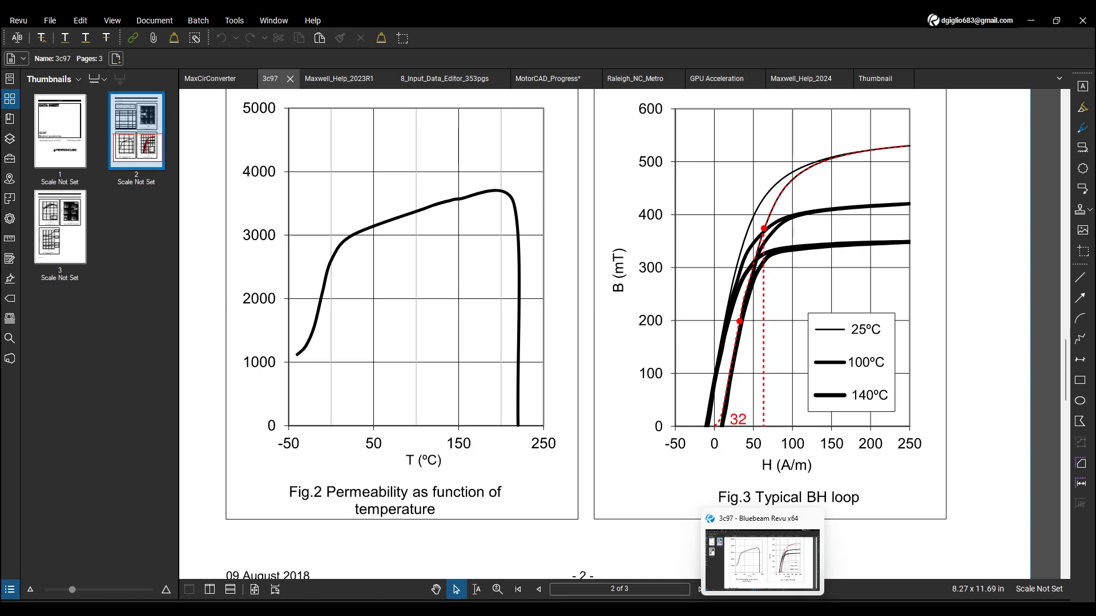
- Back in Maxwell, select PQ_Core_Bot, PQ_Core_Top and PQ_Core_AirGap in the model tree
{"action": "left_click", "coordinate": [736, 614]}
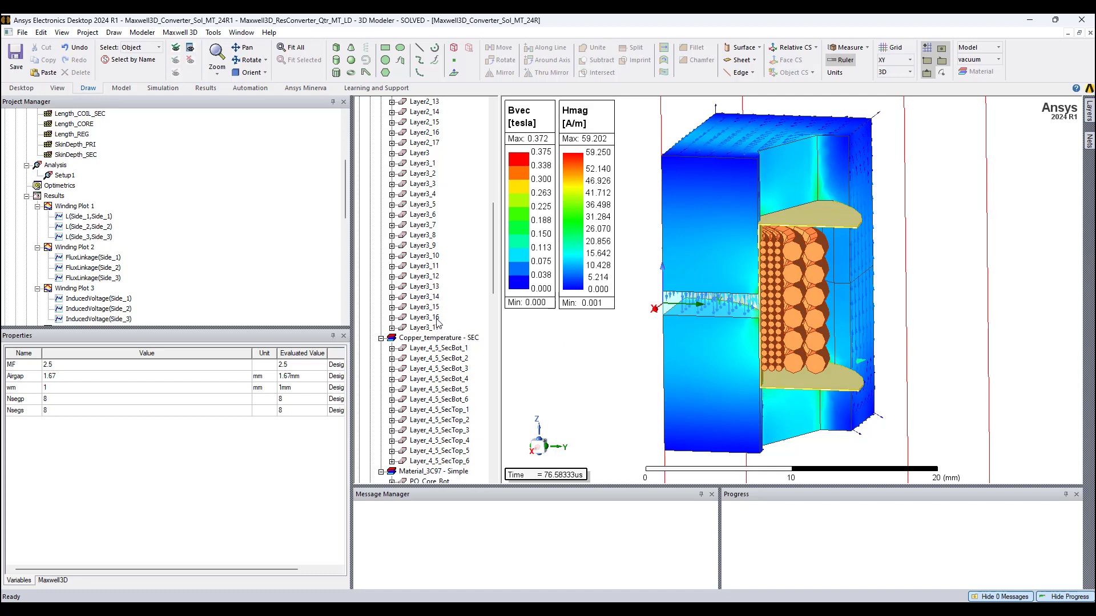
{"action": "scroll", "coordinate": [438, 323], "scroll_direction": "down", "scroll_amount": 4}
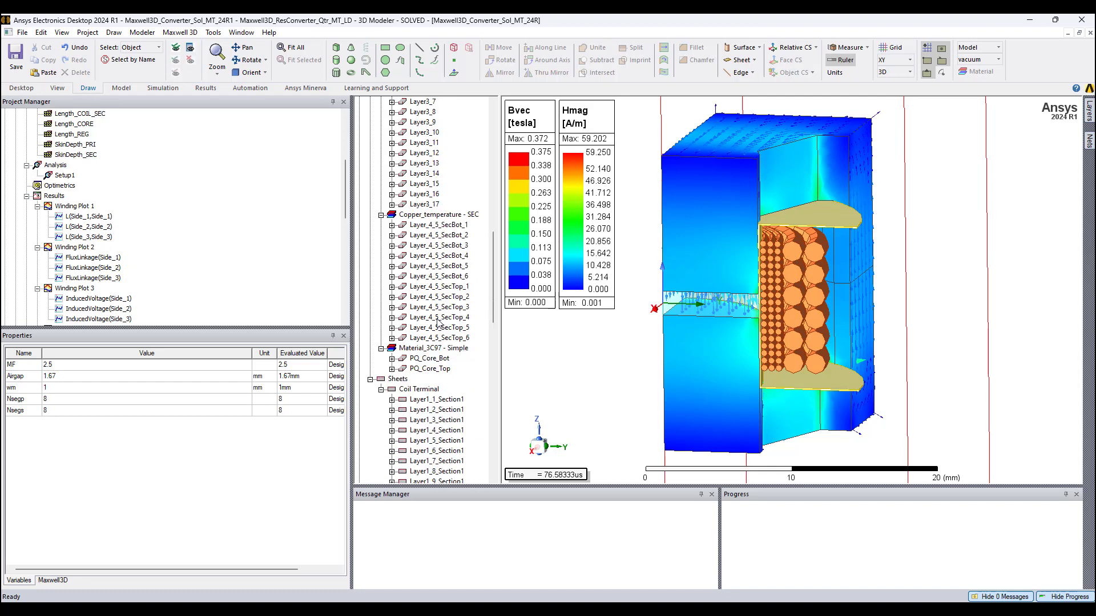
{"action": "scroll", "coordinate": [437, 323], "scroll_direction": "up", "scroll_amount": 1}
{"action": "scroll", "coordinate": [221, 274], "scroll_direction": "down", "scroll_amount": 6}
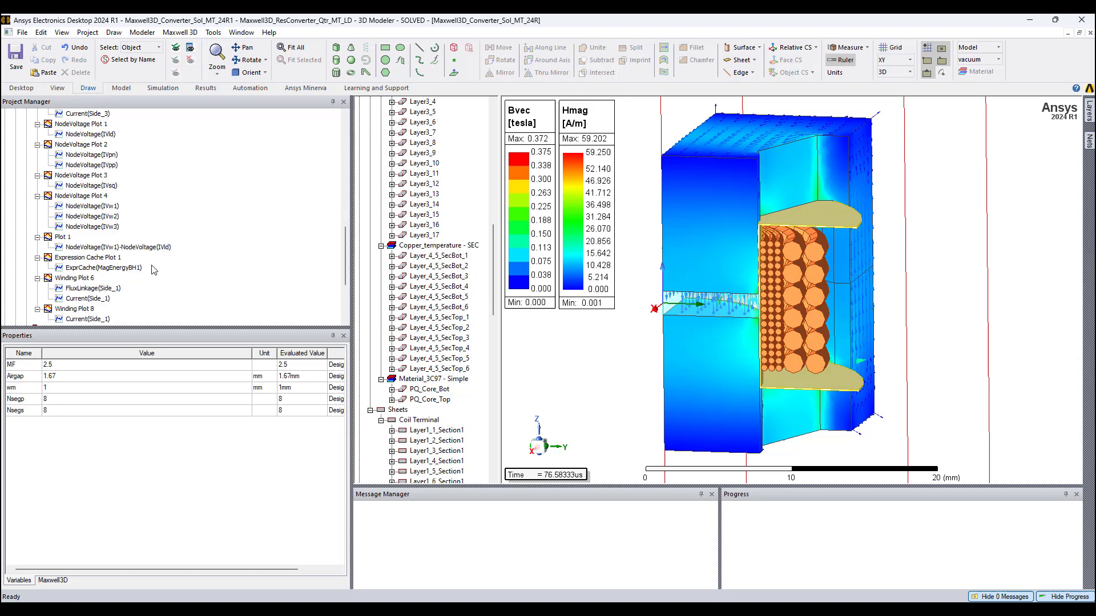
{"action": "scroll", "coordinate": [416, 314], "scroll_direction": "down", "scroll_amount": 12}
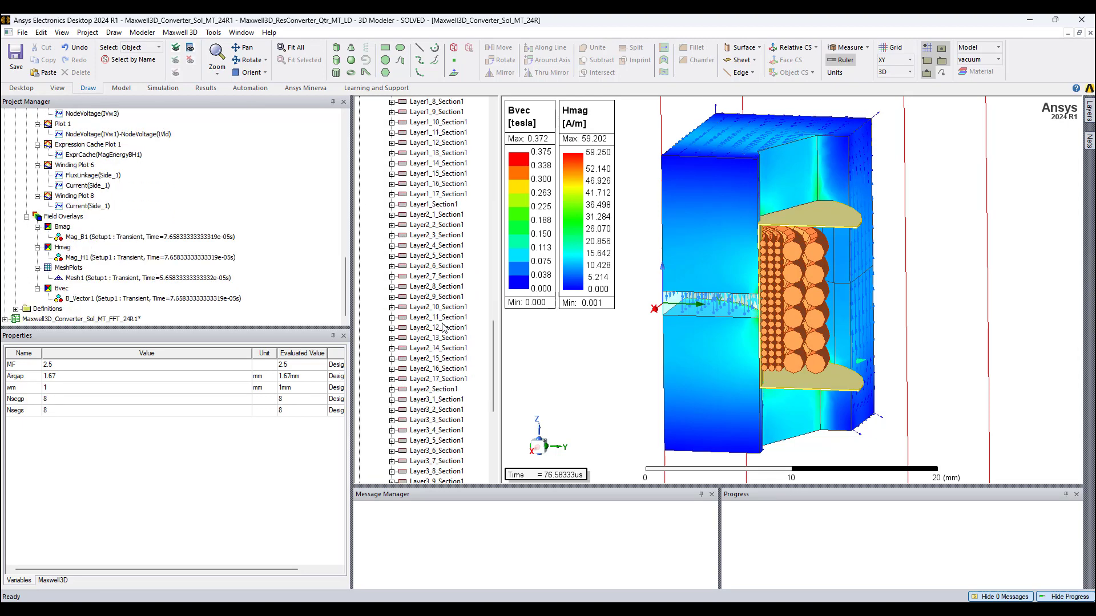
{"action": "scroll", "coordinate": [442, 331], "scroll_direction": "down", "scroll_amount": 10}
{"action": "scroll", "coordinate": [421, 416], "scroll_direction": "up", "scroll_amount": 18}
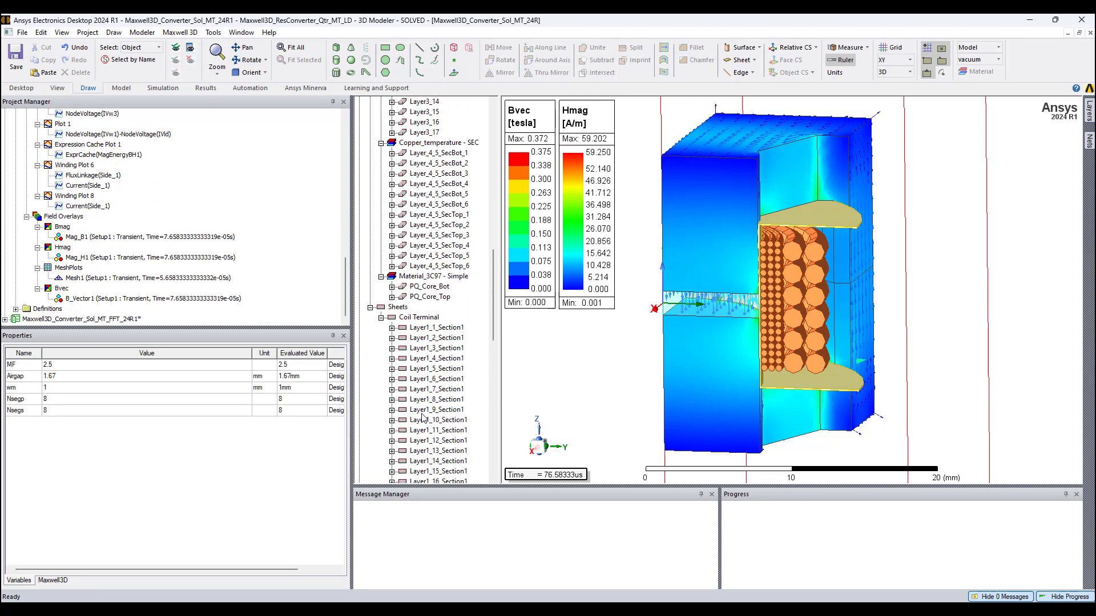
{"action": "left_click", "coordinate": [440, 287]}
{"action": "left_click", "coordinate": [441, 296], "text": "ctrl"}
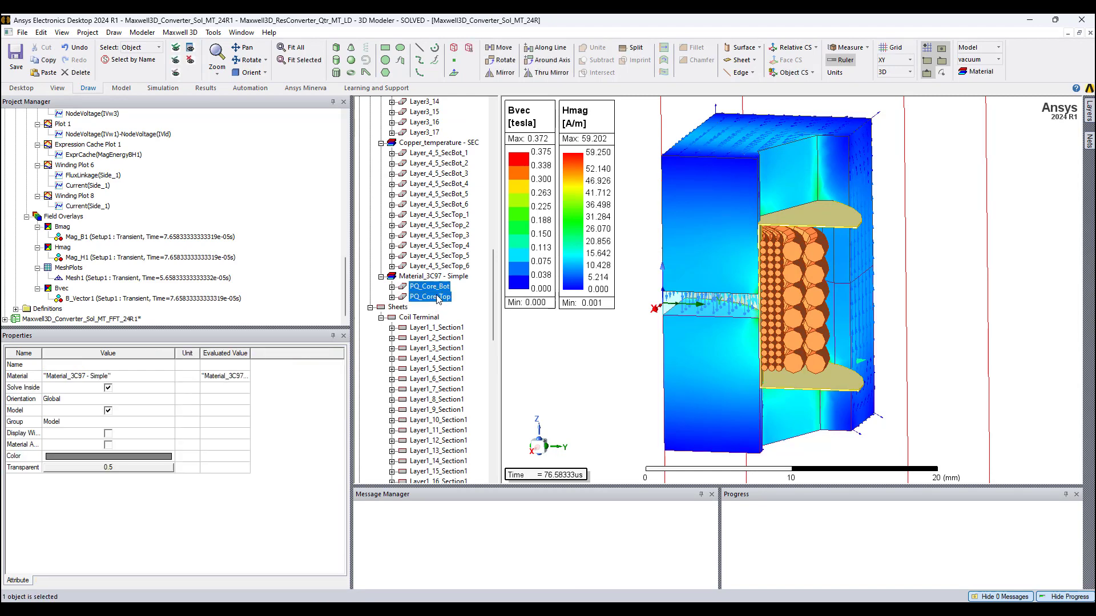
{"action": "scroll", "coordinate": [436, 294], "scroll_direction": "up", "scroll_amount": 15}
{"action": "scroll", "coordinate": [433, 292], "scroll_direction": "up", "scroll_amount": 5}
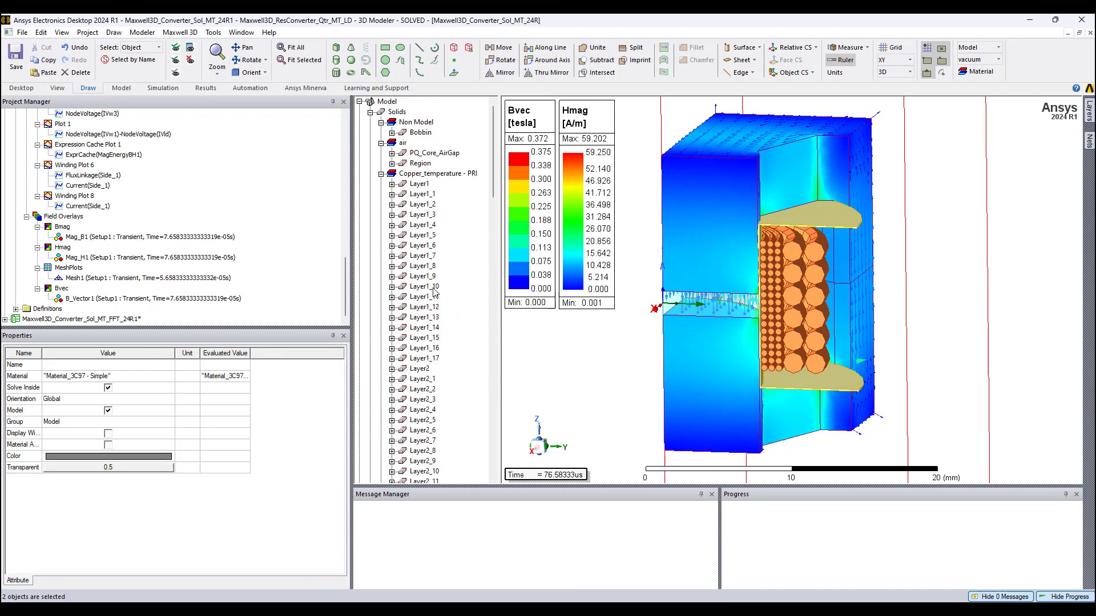
{"action": "left_click", "coordinate": [432, 153], "text": "ctrl"}
- Hide the core overlays, then restore Plot Visibility for Mag_B1, Mag_H1 and B_Vector1
{"action": "left_click", "coordinate": [176, 73]}
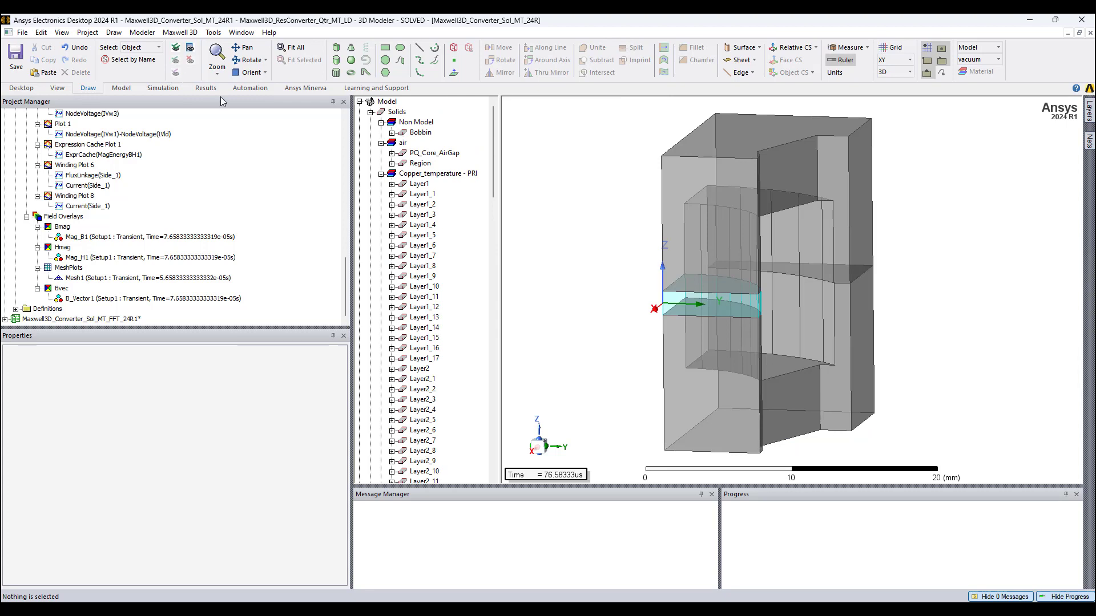
{"action": "left_click", "coordinate": [104, 238]}
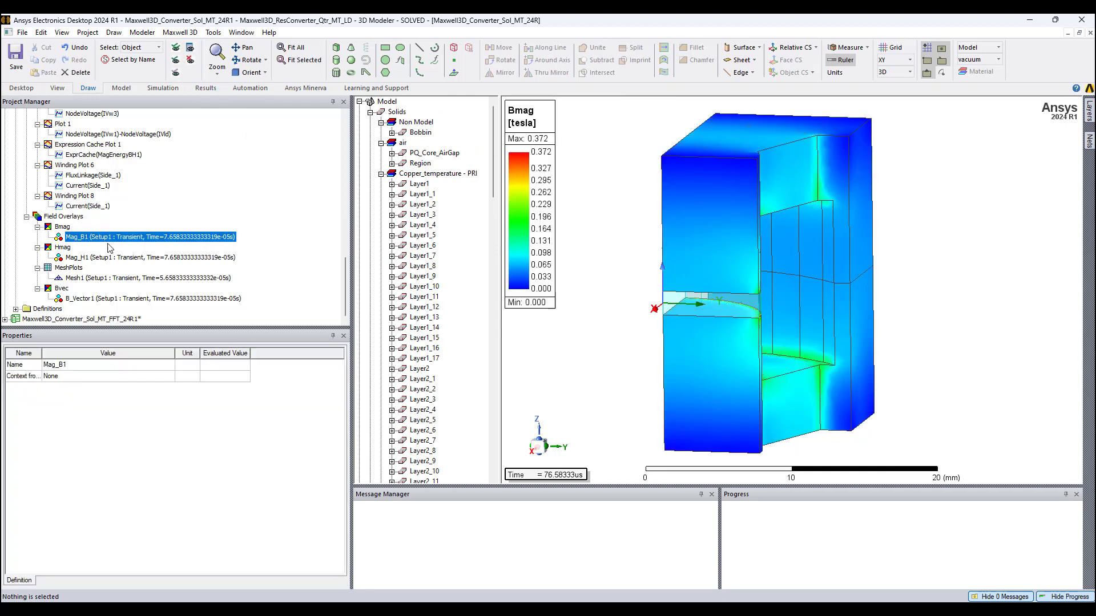
{"action": "right_click", "coordinate": [111, 240]}
{"action": "right_click", "coordinate": [98, 258]}
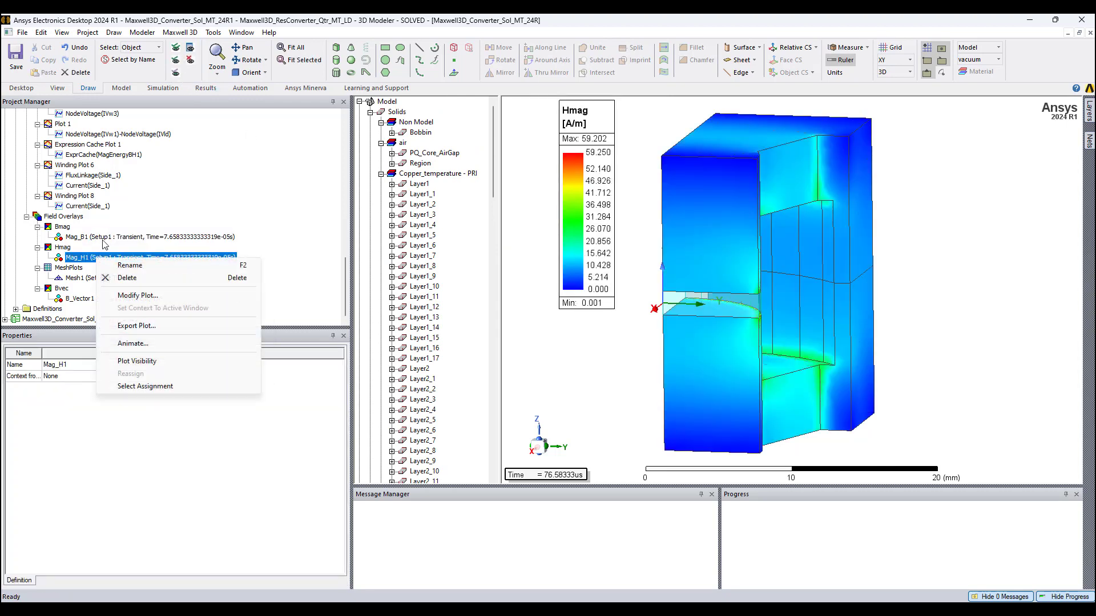
{"action": "left_click", "coordinate": [106, 229]}
{"action": "right_click", "coordinate": [106, 239]}
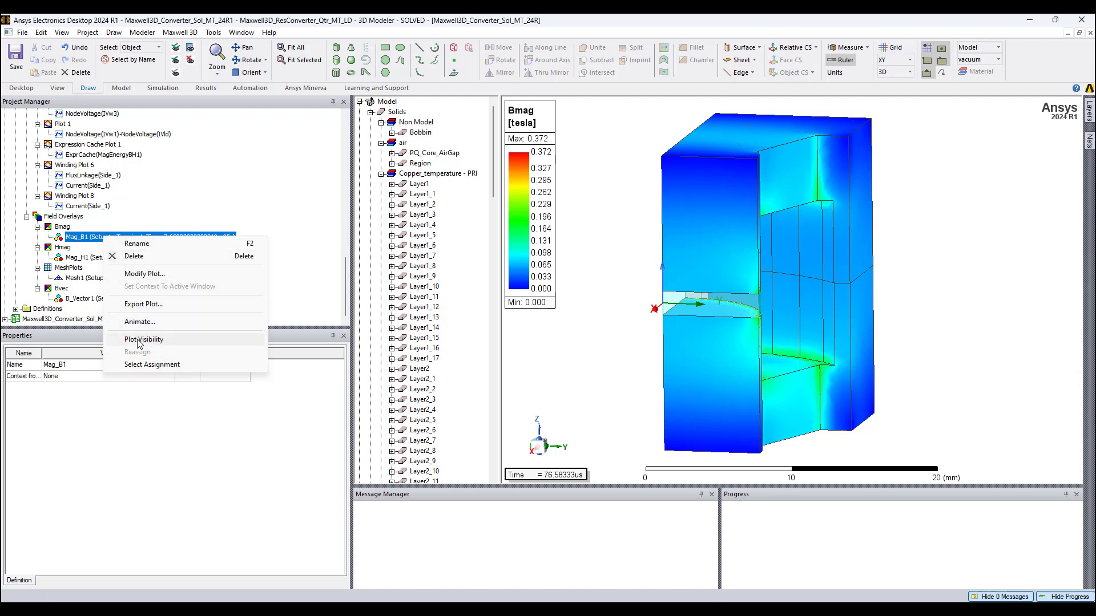
{"action": "left_click", "coordinate": [131, 258]}
{"action": "right_click", "coordinate": [133, 258]}
{"action": "left_click", "coordinate": [140, 300]}
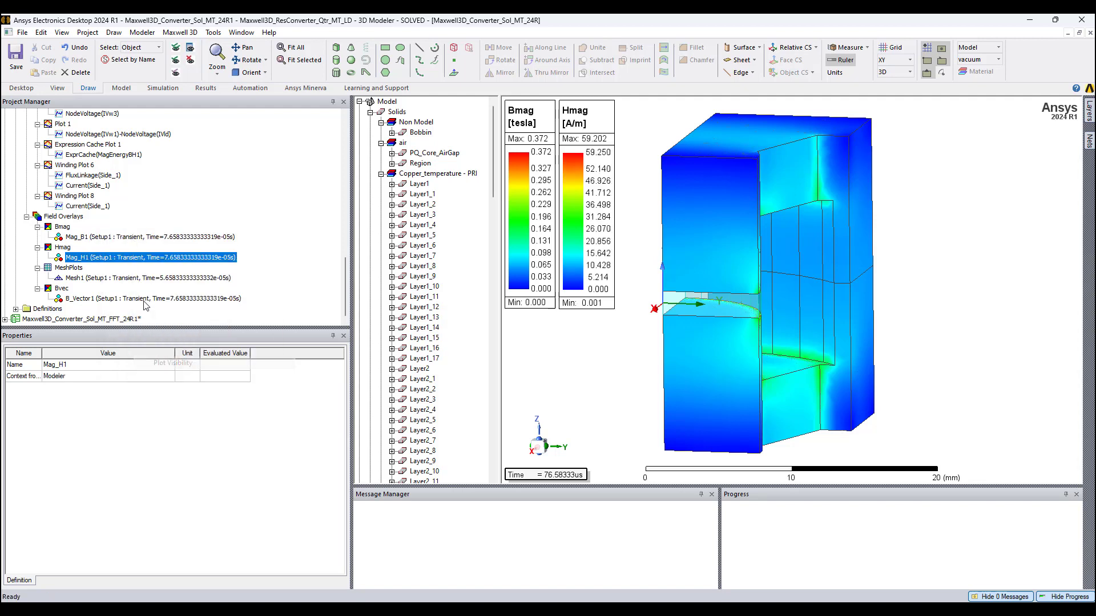
{"action": "right_click", "coordinate": [135, 302]}
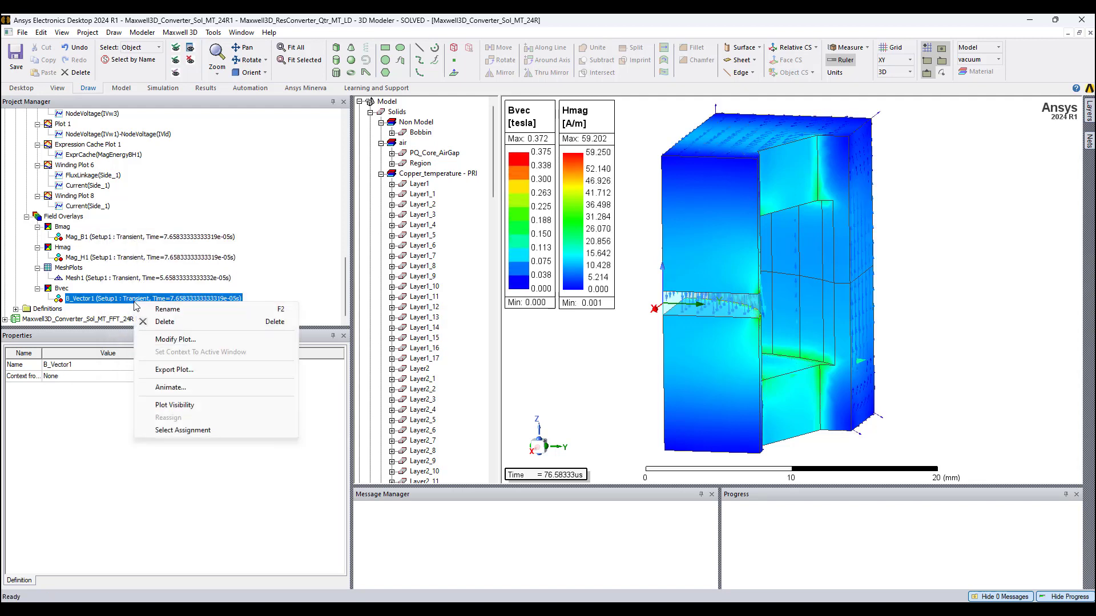
{"action": "left_click", "coordinate": [174, 405]}
- Zoom in and orbit around the air gap to view the Bvec arrows crossing it from several sides
{"action": "left_click_drag", "start_coordinate": [841, 389], "coordinate": [879, 328], "text": "alt"}
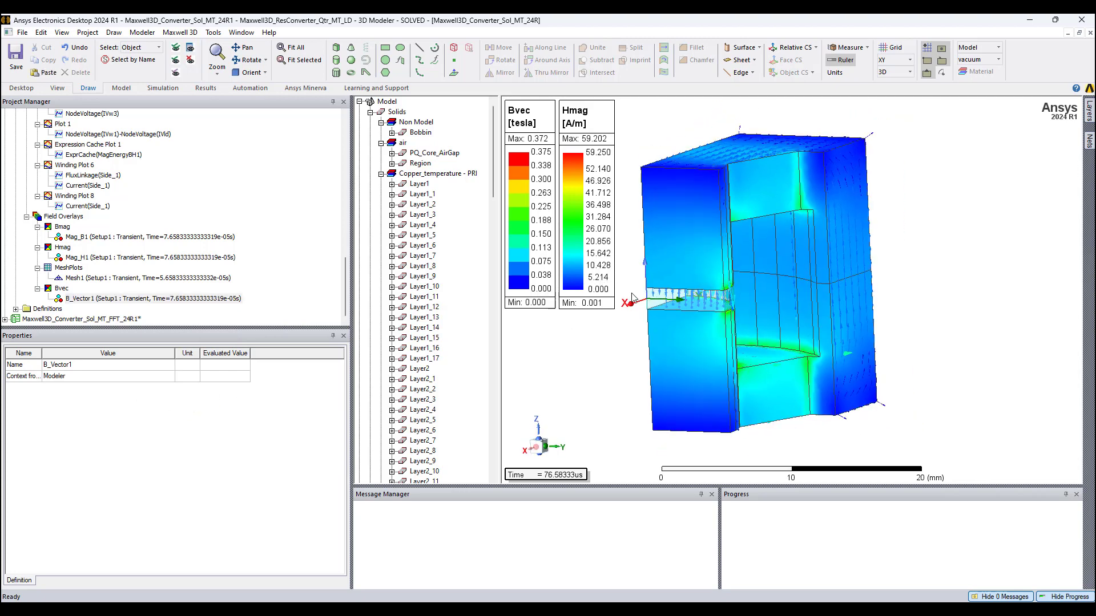
{"action": "scroll", "coordinate": [649, 325], "scroll_direction": "up", "scroll_amount": 5}
{"action": "left_click_drag", "start_coordinate": [649, 326], "coordinate": [751, 316], "text": "alt"}
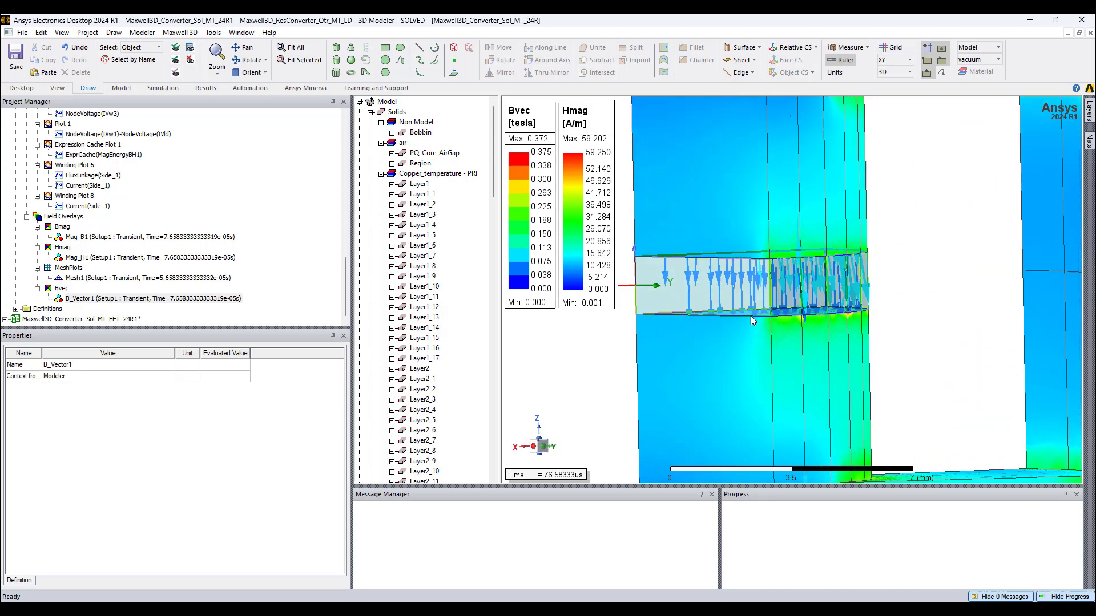
{"action": "left_click_drag", "start_coordinate": [913, 305], "coordinate": [902, 367], "text": "alt"}
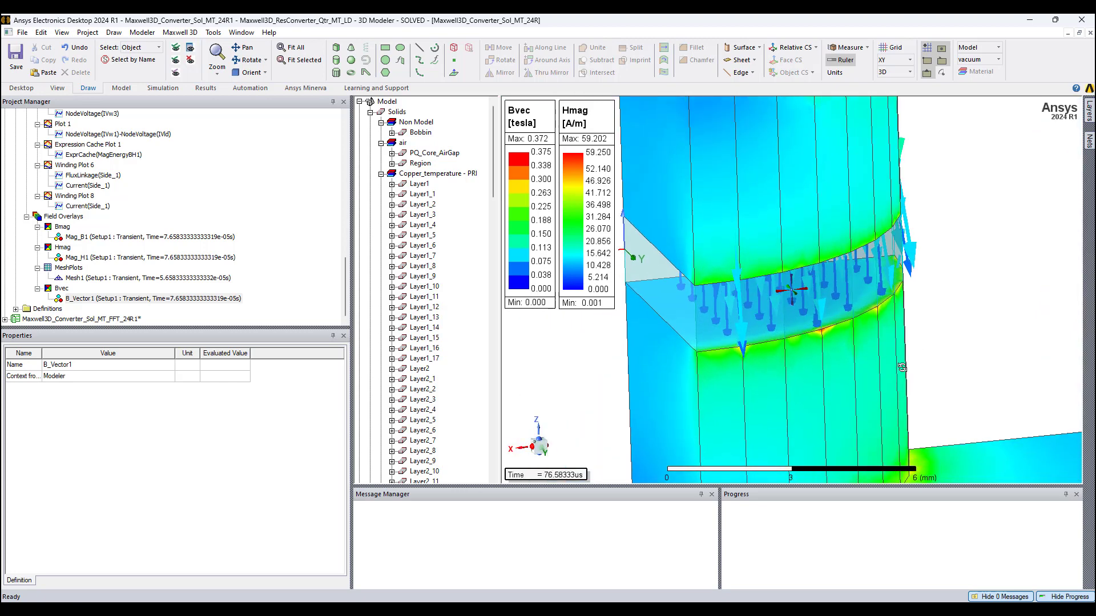
{"action": "left_click_drag", "start_coordinate": [970, 273], "coordinate": [967, 303], "text": "alt"}
- Zoom back out and tilt the whole PQ core to a near-front view
{"action": "scroll", "coordinate": [947, 311], "scroll_direction": "down", "scroll_amount": 8}
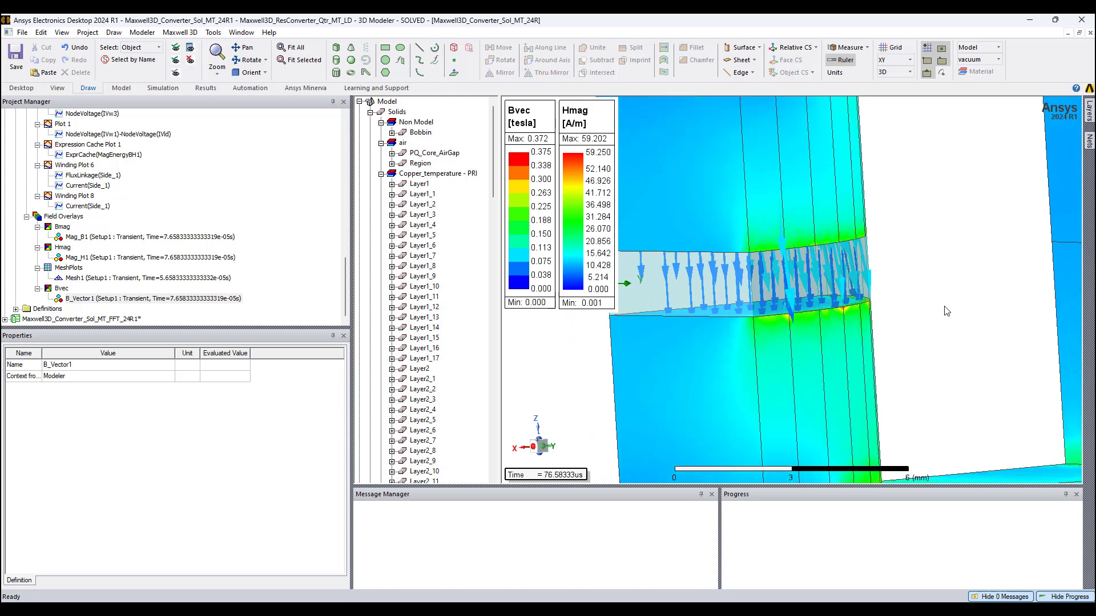
{"action": "left_click_drag", "start_coordinate": [945, 328], "coordinate": [896, 311], "text": "alt"}
{"action": "scroll", "coordinate": [702, 337], "scroll_direction": "down", "scroll_amount": 3}
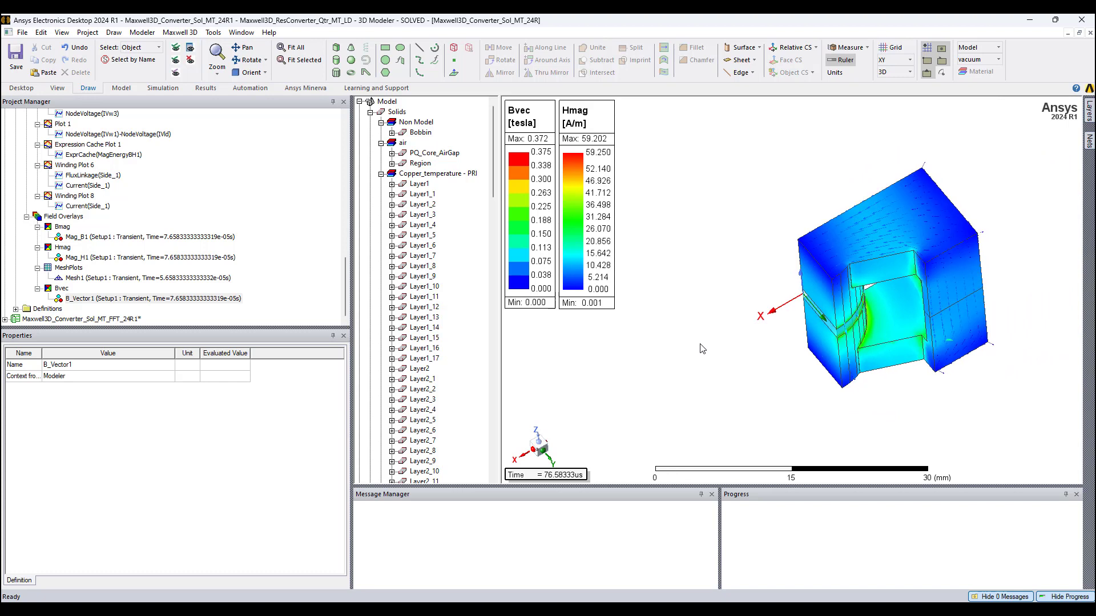
{"action": "left_click_drag", "start_coordinate": [788, 333], "coordinate": [794, 309], "text": "alt"}
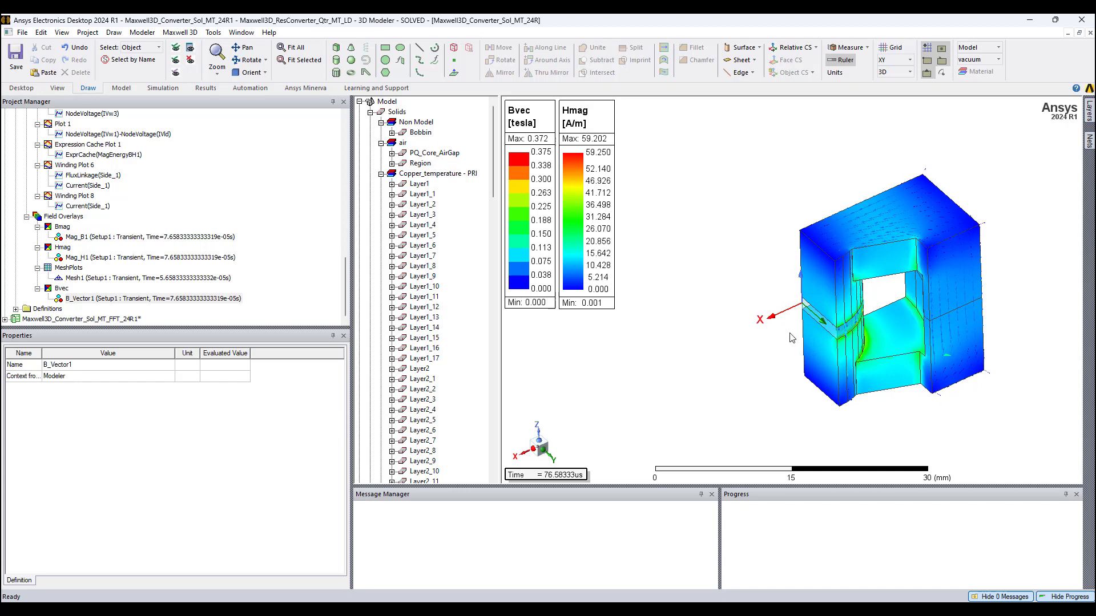
{"action": "left_click_drag", "start_coordinate": [783, 301], "coordinate": [795, 290], "text": "alt"}
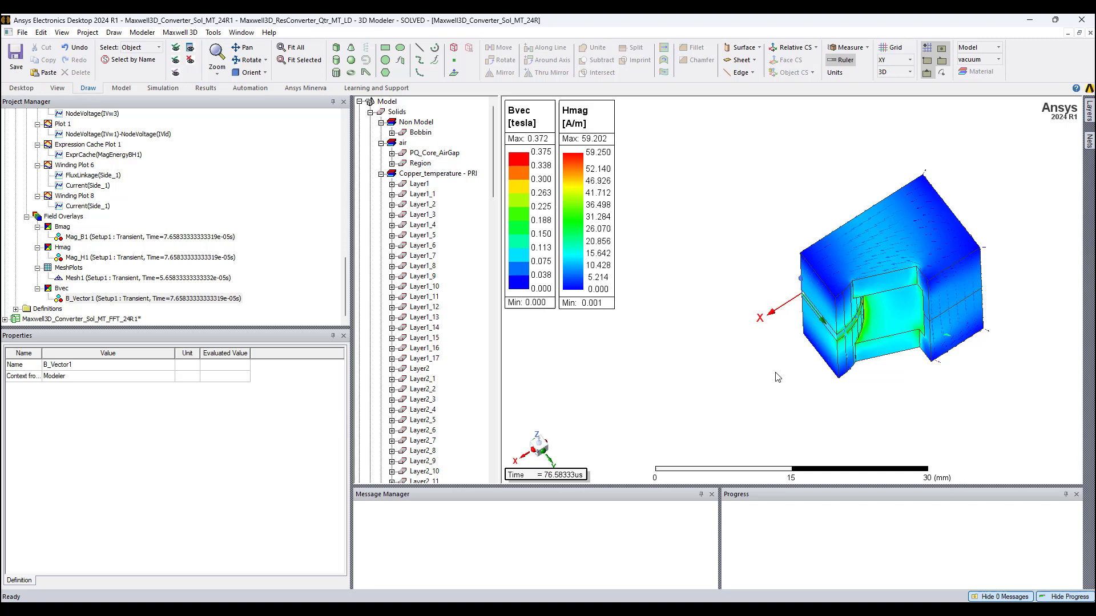
{"action": "left_click_drag", "start_coordinate": [779, 374], "coordinate": [773, 318], "text": "alt"}
{"action": "scroll", "coordinate": [1050, 436], "scroll_direction": "up", "scroll_amount": 2}
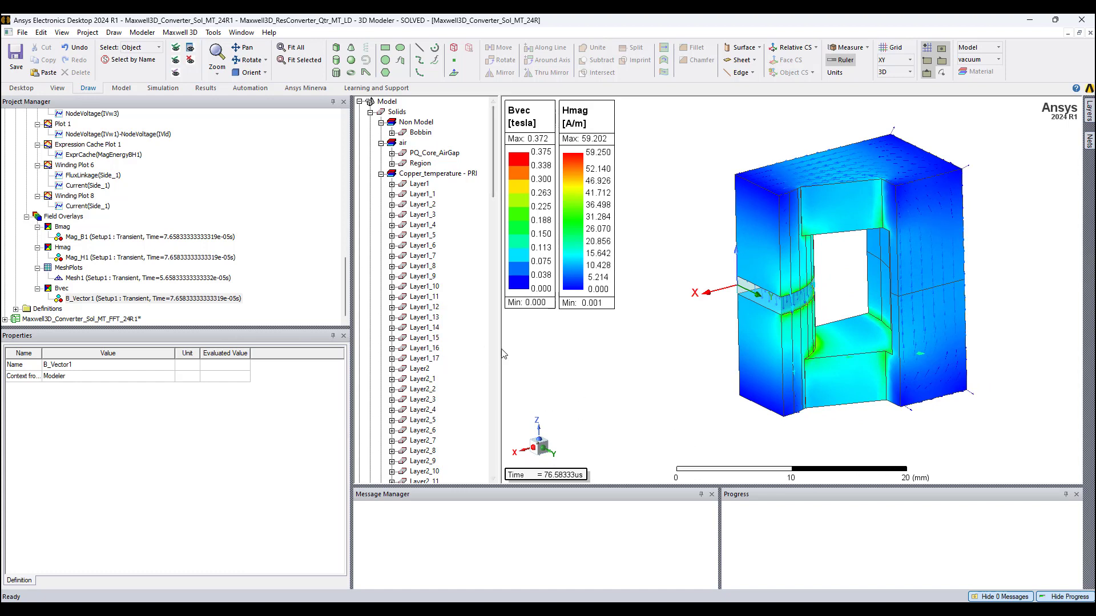
{"action": "scroll", "coordinate": [107, 180], "scroll_direction": "up", "scroll_amount": 4}
{"action": "scroll", "coordinate": [107, 180], "scroll_direction": "up", "scroll_amount": 10}
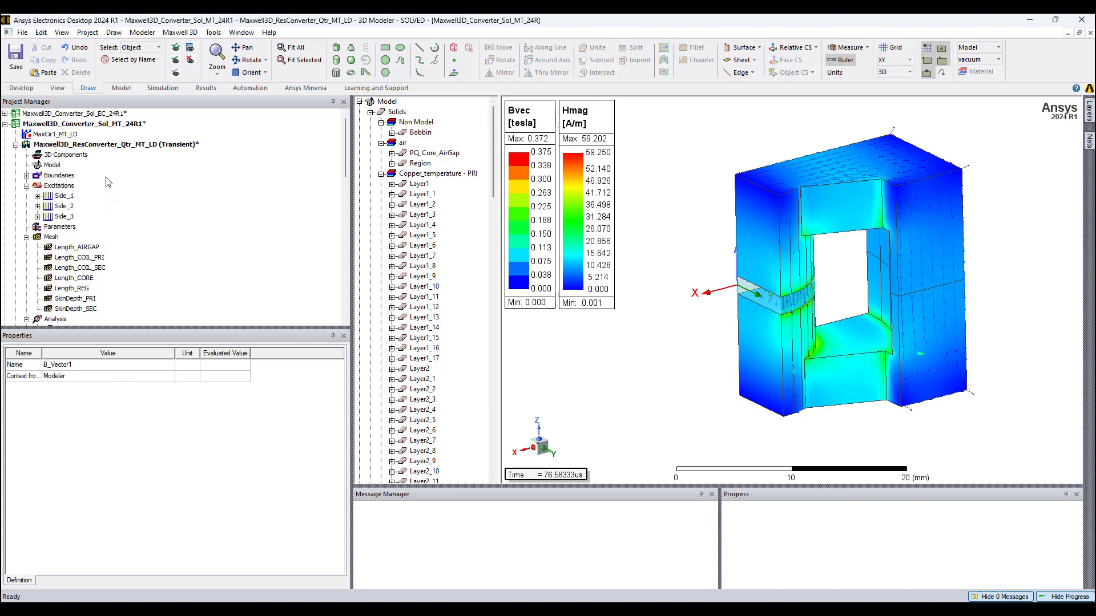
{"action": "double_click", "coordinate": [60, 135]}
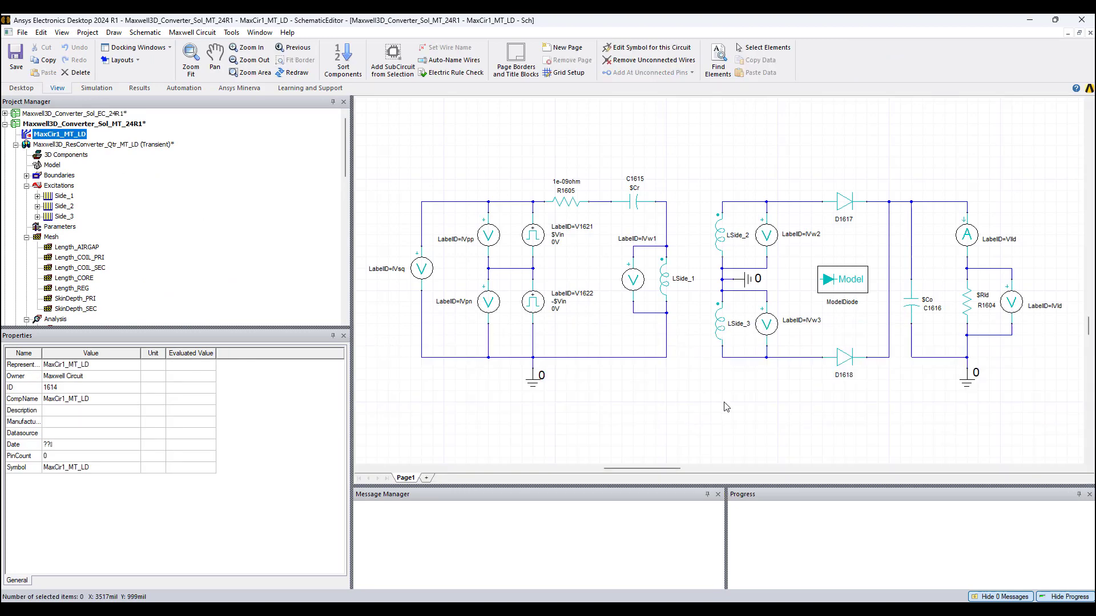
{"action": "double_click", "coordinate": [54, 145]}
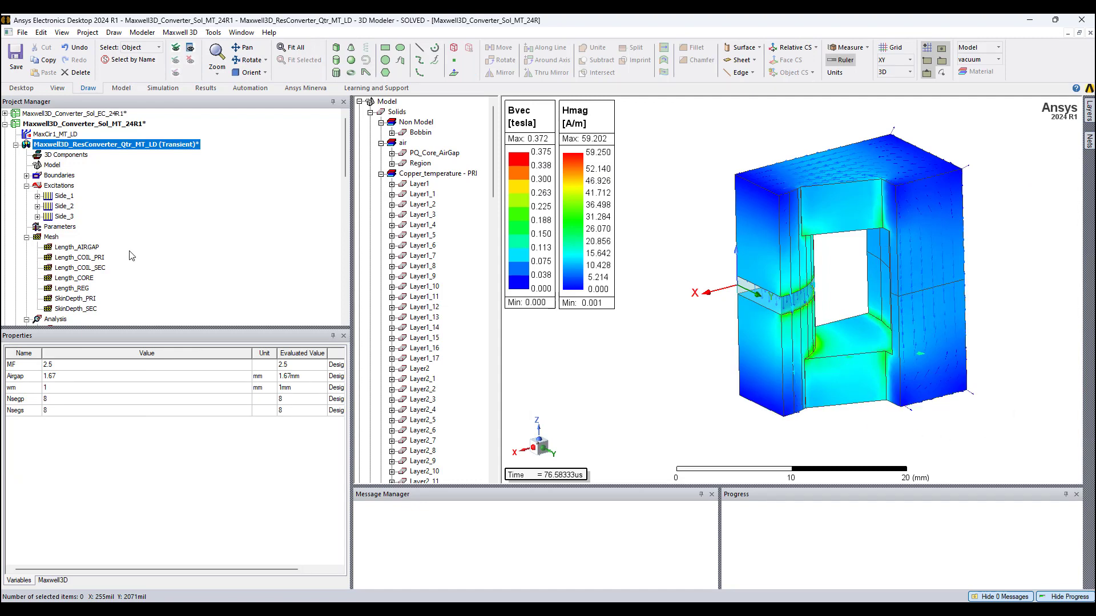
{"action": "scroll", "coordinate": [131, 255], "scroll_direction": "down", "scroll_amount": 8}
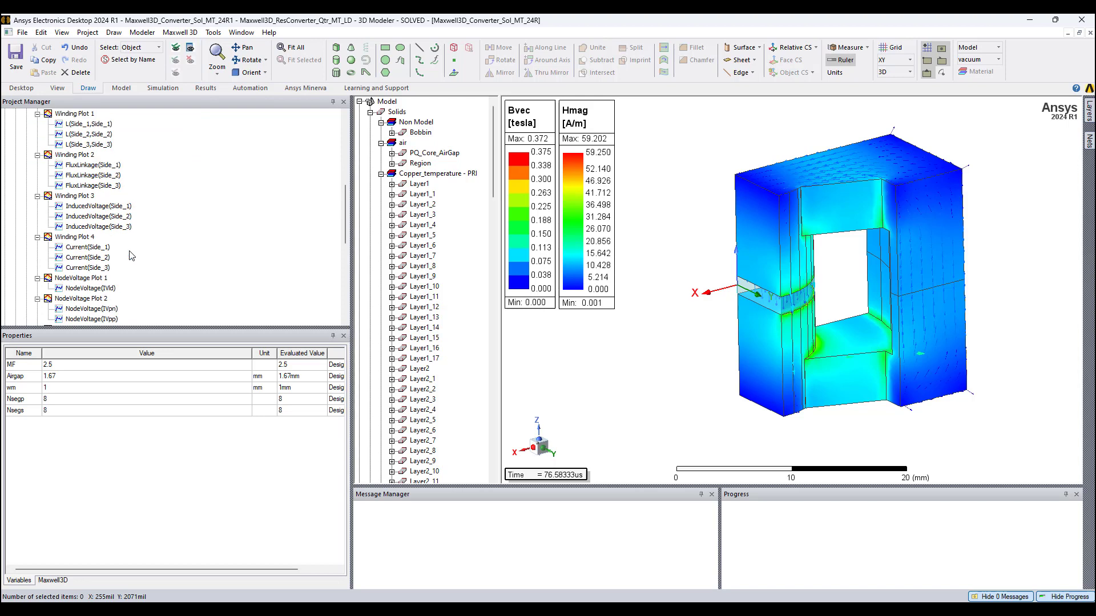
{"action": "scroll", "coordinate": [131, 255], "scroll_direction": "down", "scroll_amount": 1}
{"action": "scroll", "coordinate": [131, 255], "scroll_direction": "down", "scroll_amount": 2}
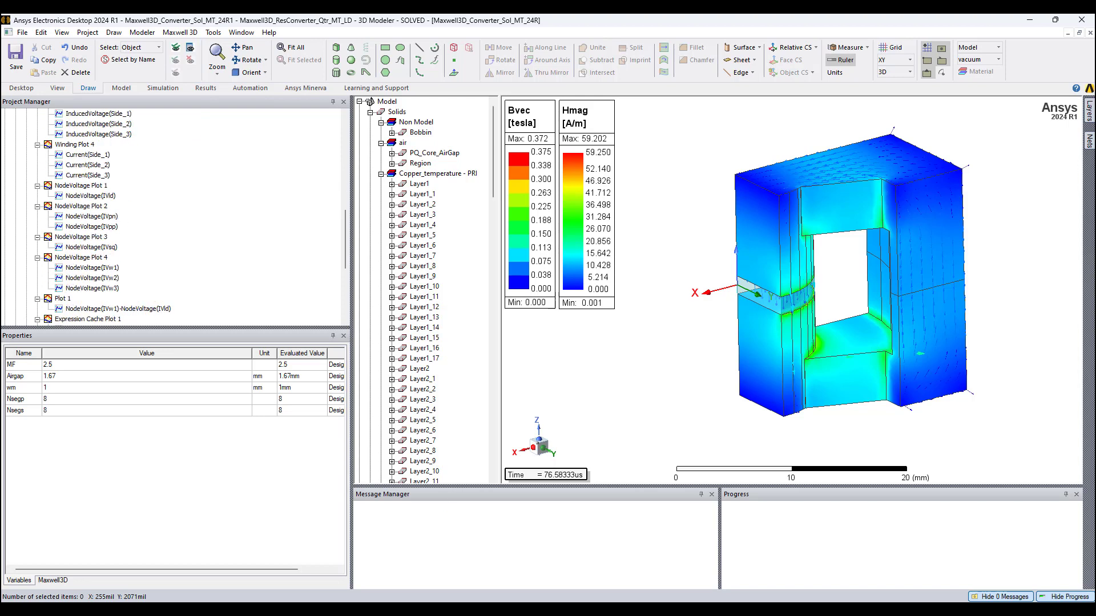